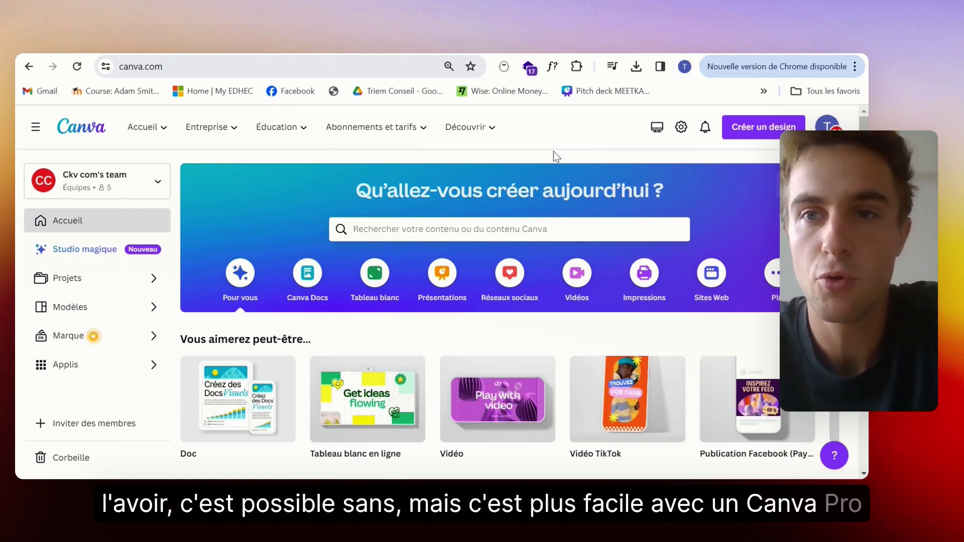
Create a new blank mobile video design.
left_click(763, 127)
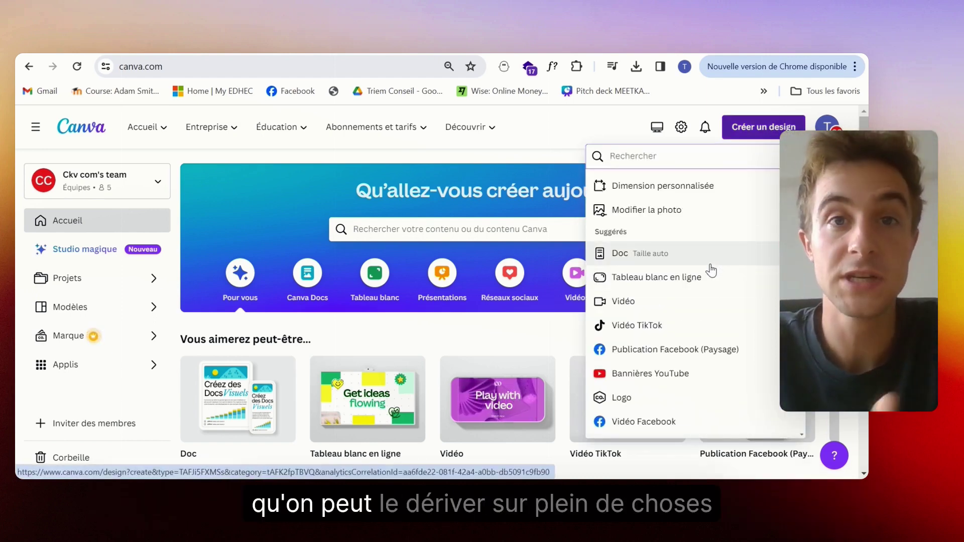
left_click(709, 335)
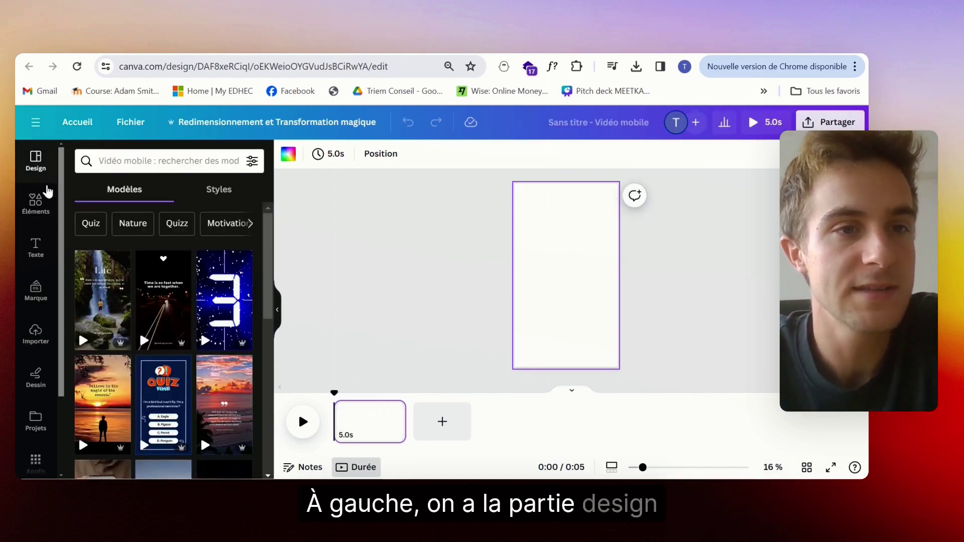
Apply the cloudy-sky travel TikTok template's first page to the design and delete its yellow "IF YOU WON'T FLY NOW..." text.
scroll(171, 351, "down", 5)
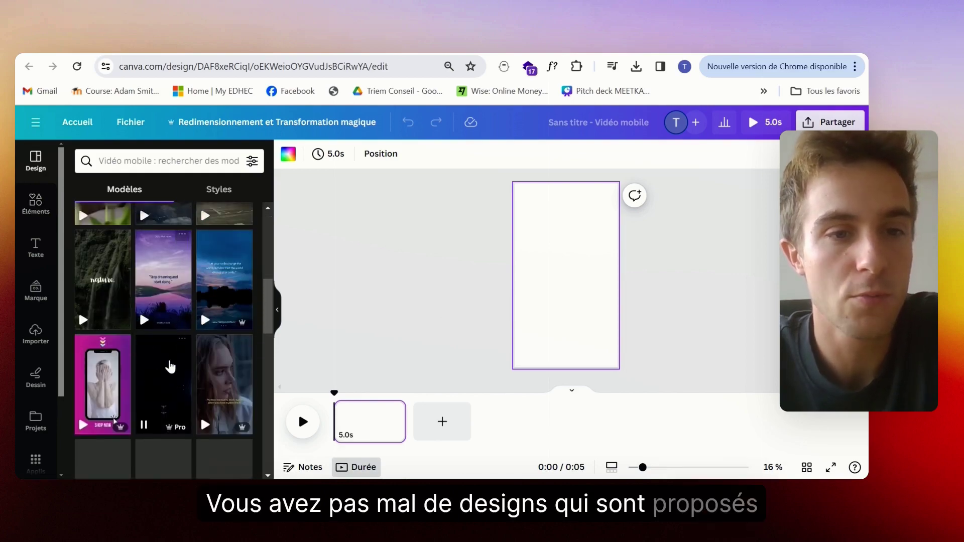
scroll(171, 366, "up", 2)
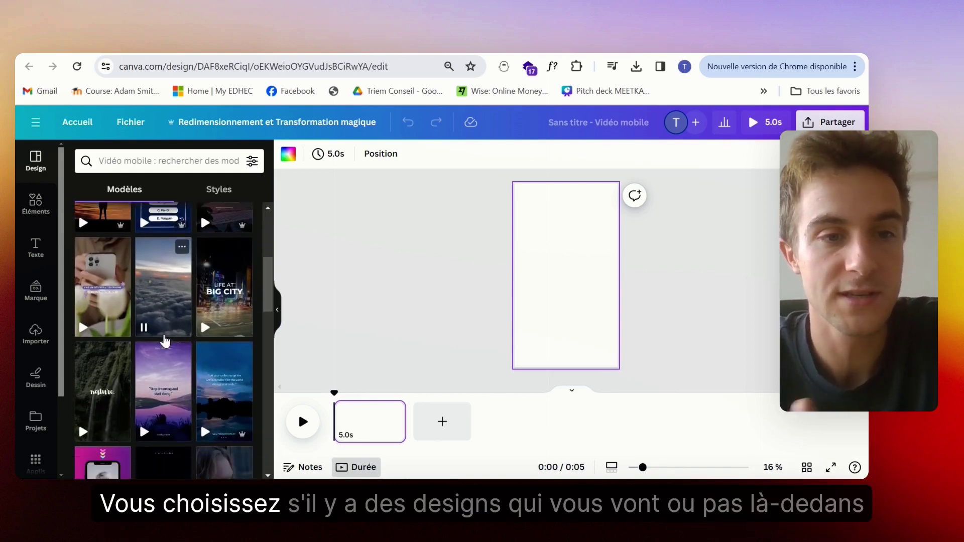
scroll(166, 341, "down", 2)
scroll(168, 344, "up", 3)
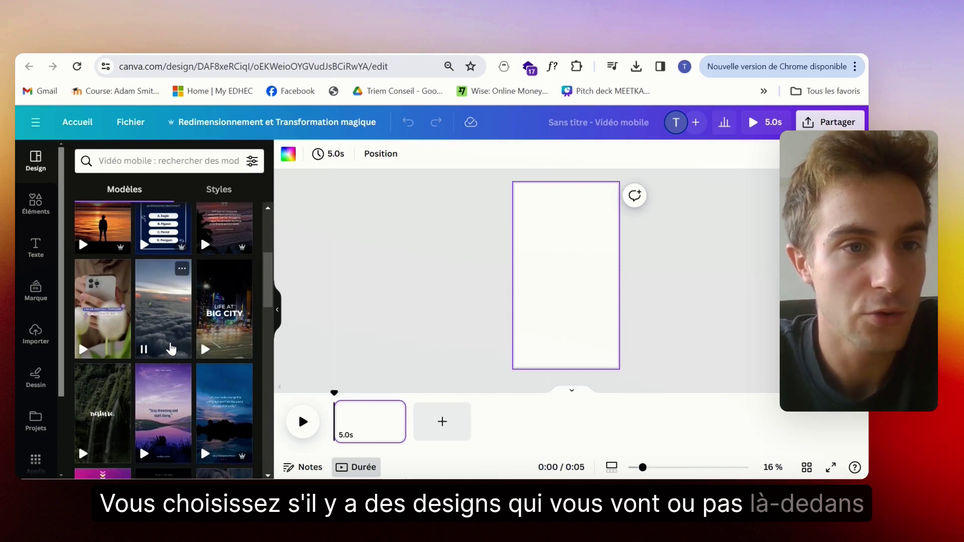
scroll(171, 347, "up", 5)
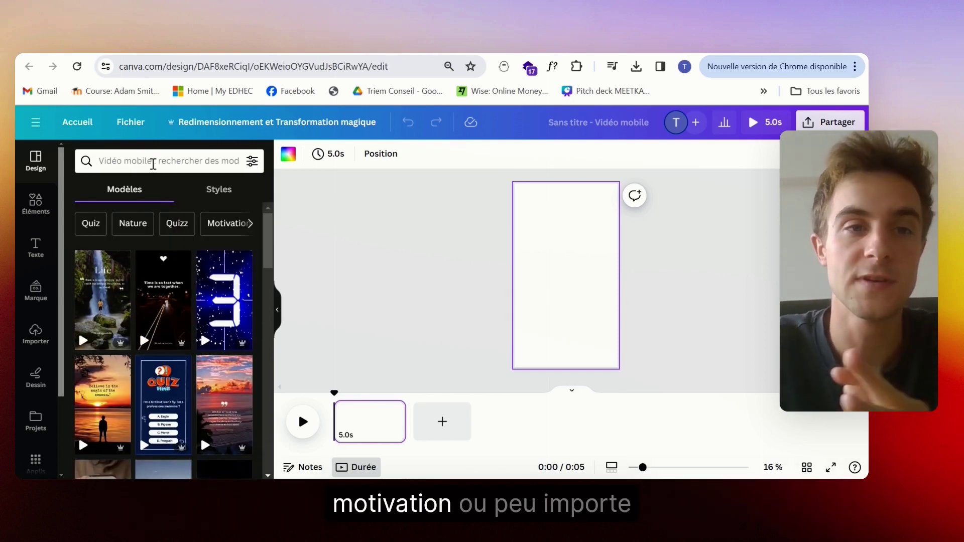
scroll(173, 321, "down", 3)
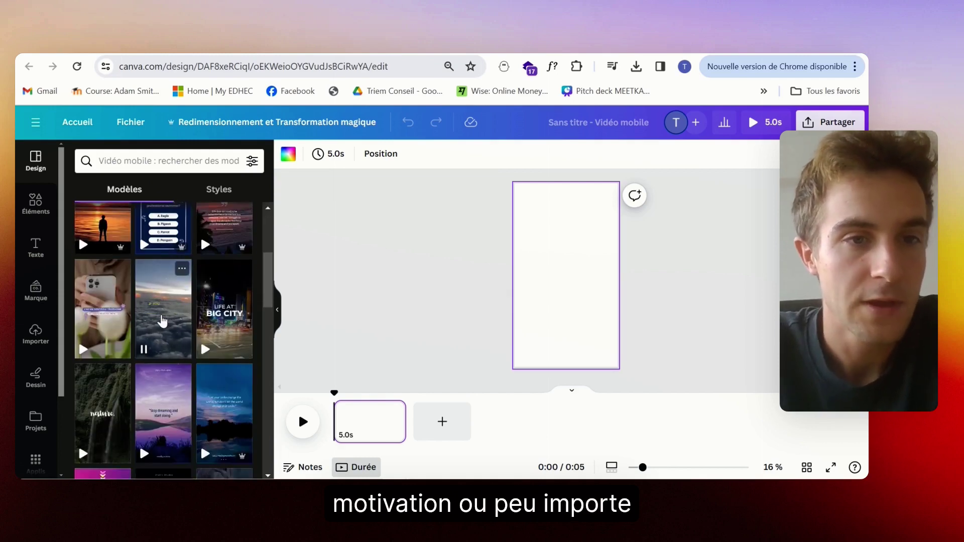
left_click_drag(173, 321, 555, 297)
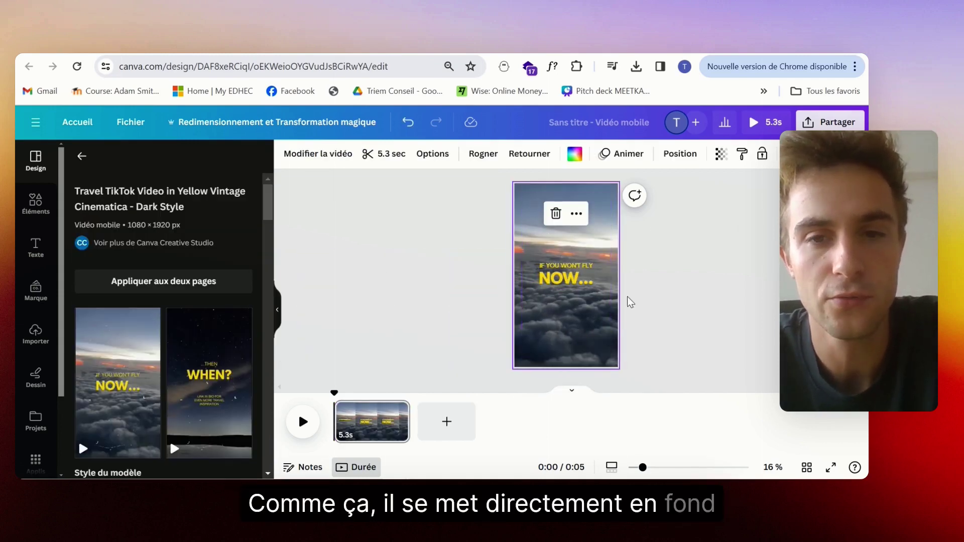
left_click(543, 281)
key("Delete")
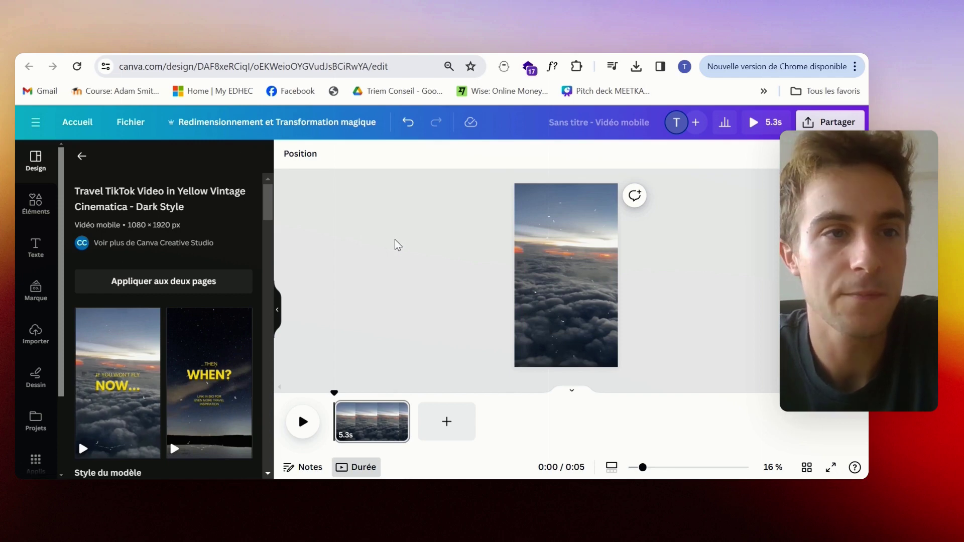
Add a brand-style Sous-titre text box to the video page and set its font size to 70.
left_click(50, 266)
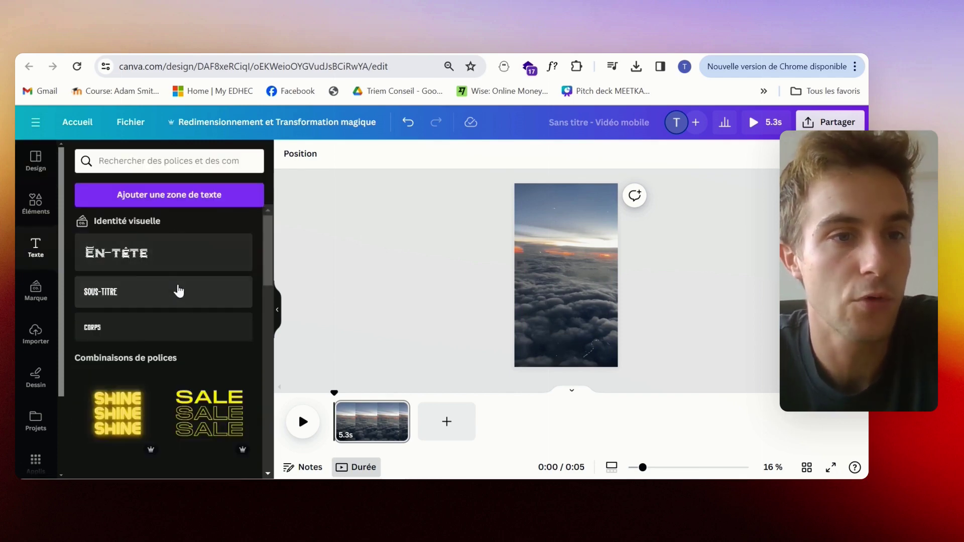
left_click(156, 297)
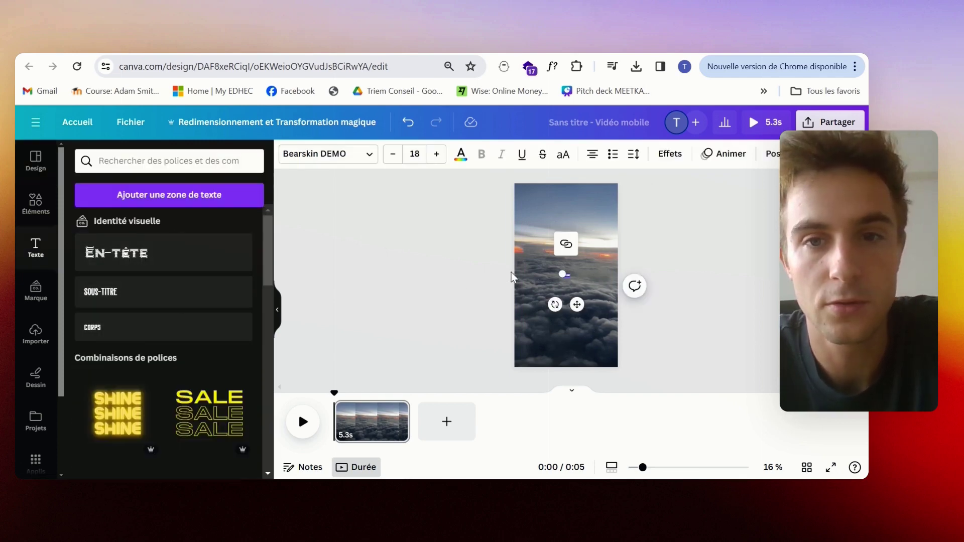
left_click(414, 154)
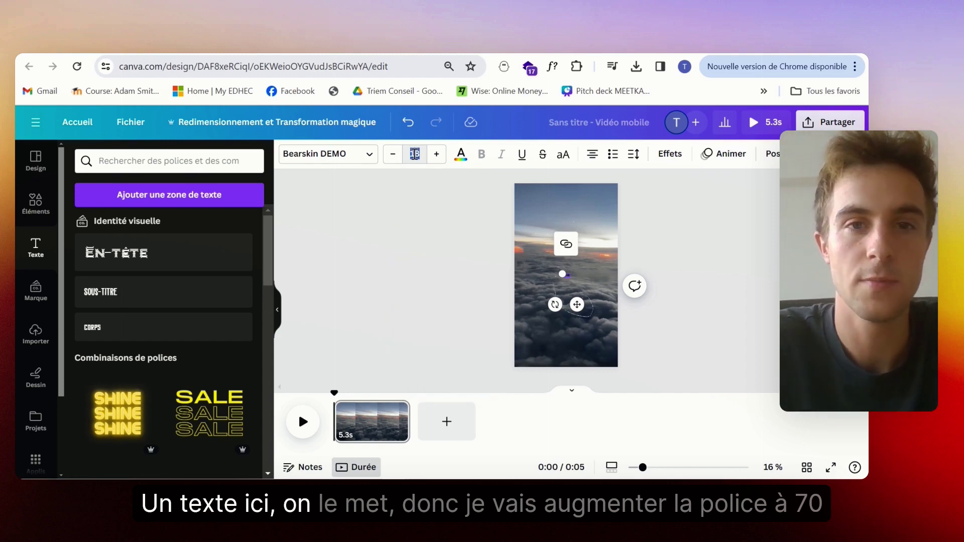
key("Return")
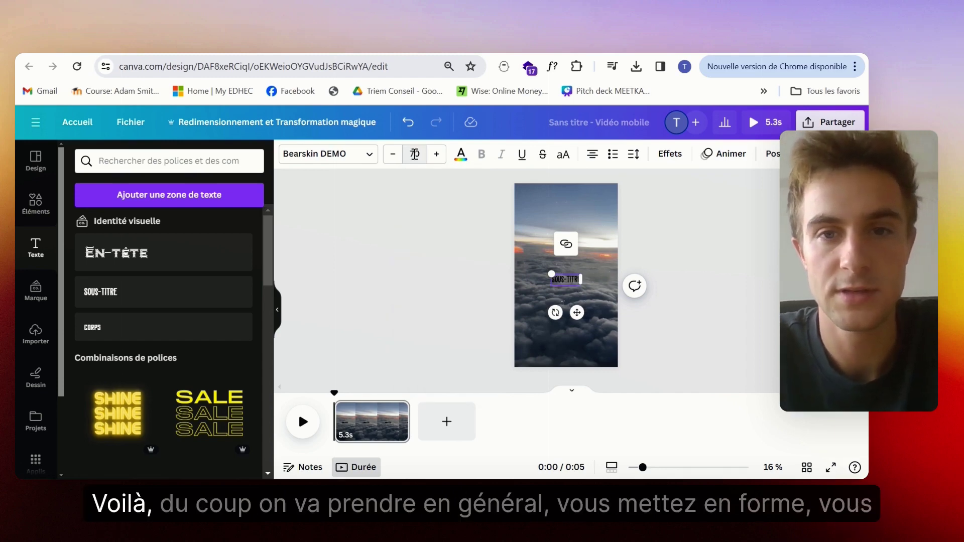
Move the Sous-titre text box to the upper part of the page, keeping it horizontally centred.
left_click(472, 279)
left_click_drag(555, 285, 559, 269)
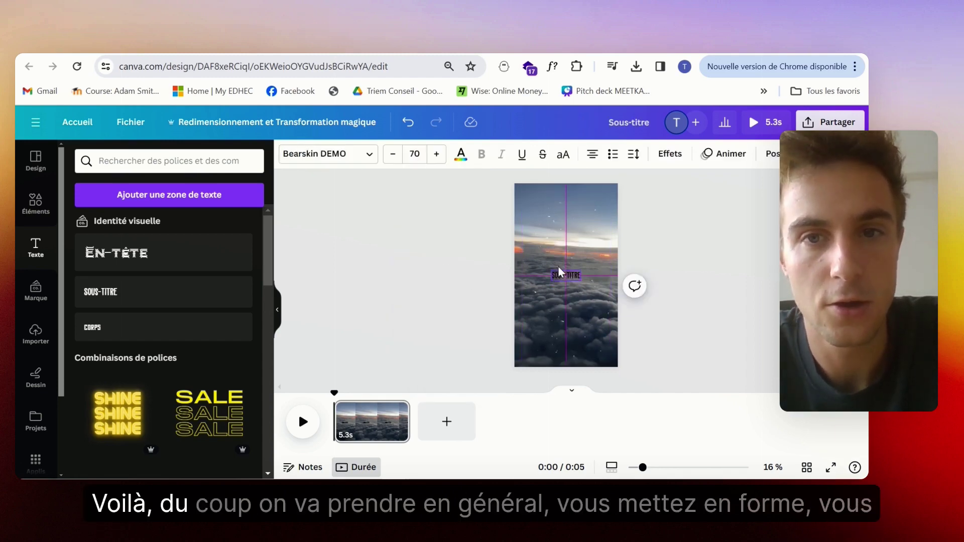
left_click_drag(561, 210, 561, 210)
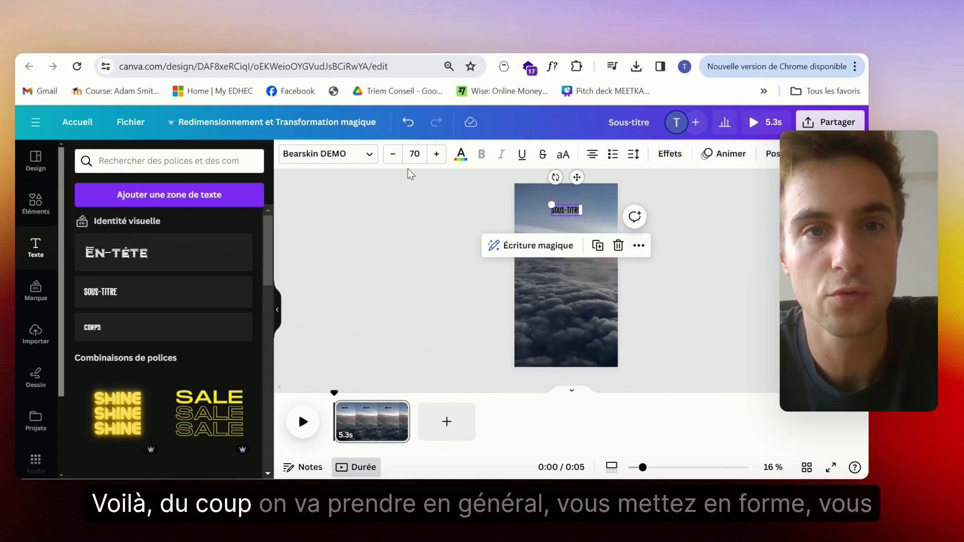
left_click(460, 154)
left_click(469, 271)
left_click(634, 284)
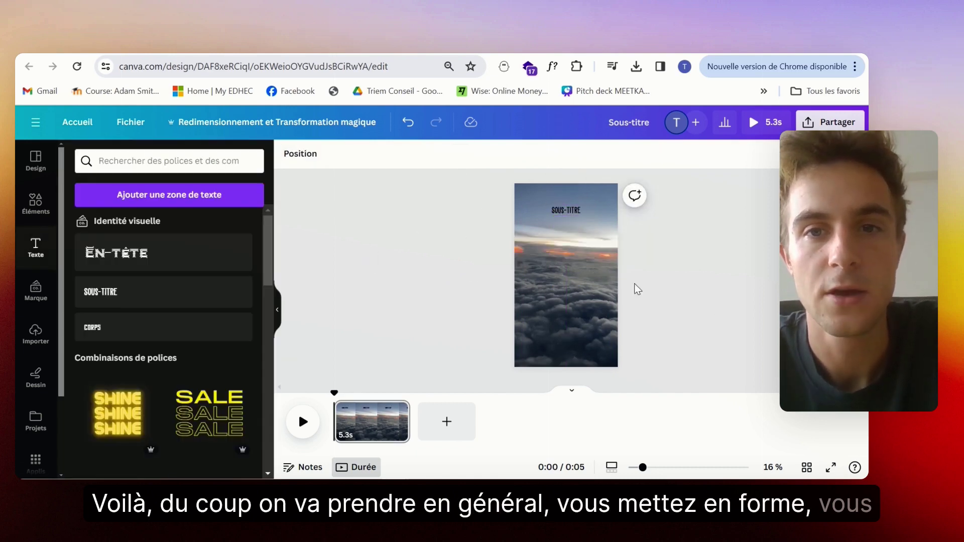
Duplicate the Sous-titre text box twice, placing one copy at the page centre and the other just below it.
left_click(563, 216)
left_click(571, 217)
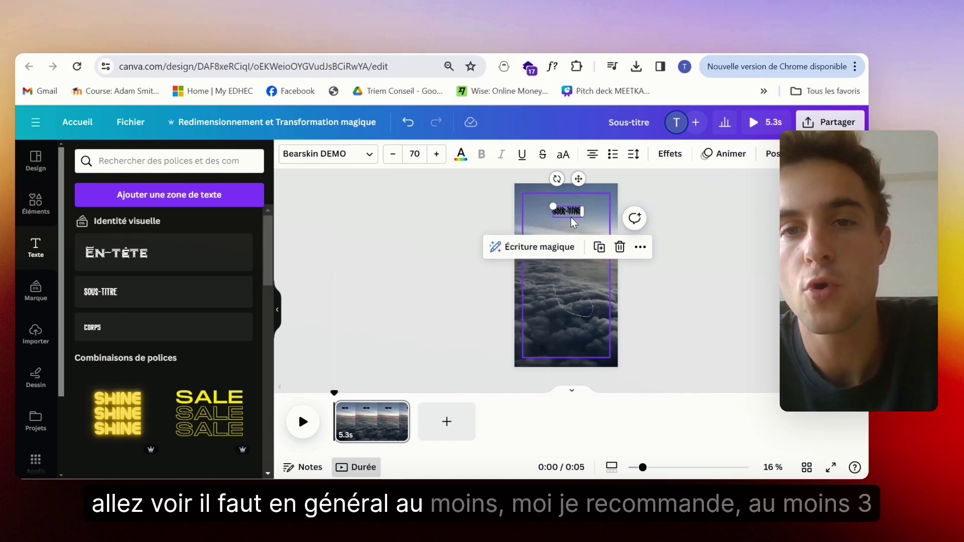
left_click_drag(570, 216, 566, 279)
key("ctrl+v")
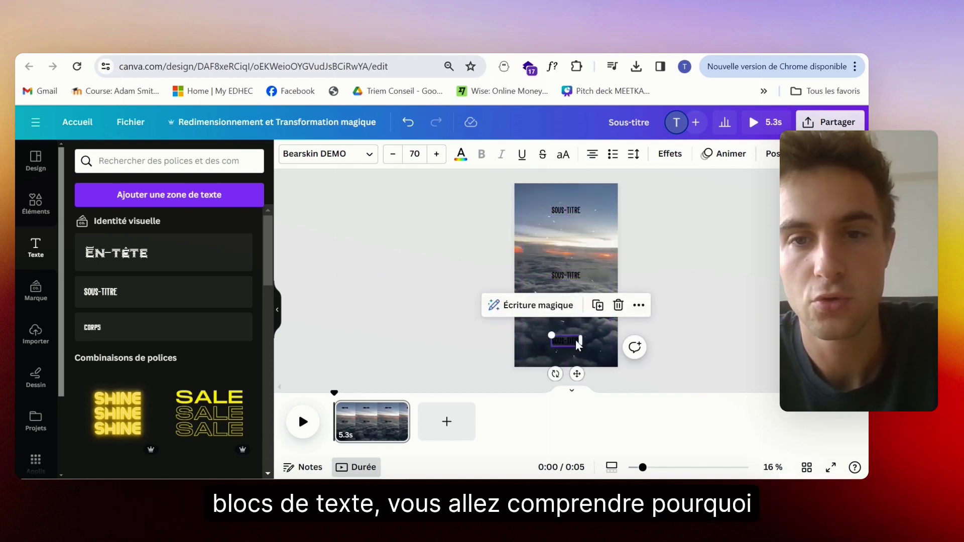
left_click_drag(562, 343, 556, 301)
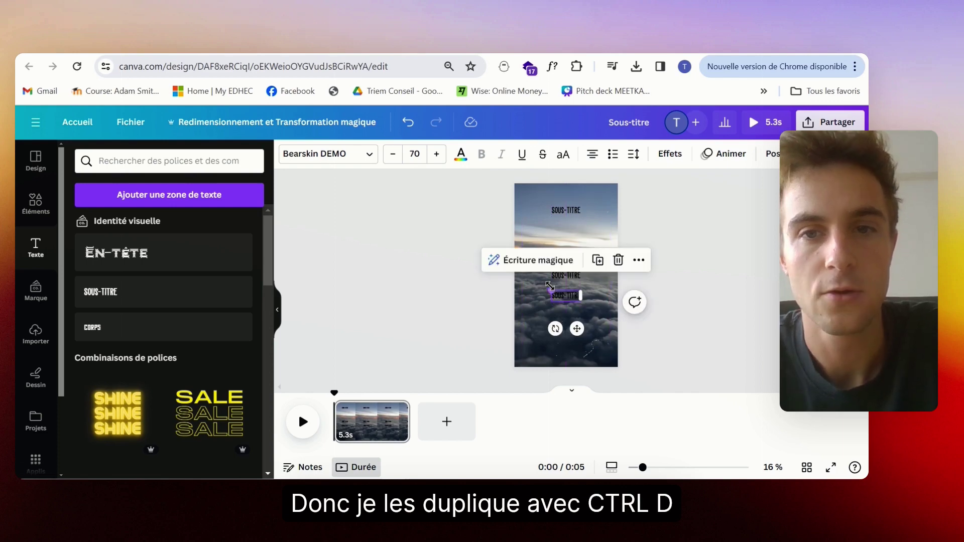
Change the colour of all three Sous-titre text boxes to white.
left_click(567, 274, "shift")
left_click(574, 212, "shift")
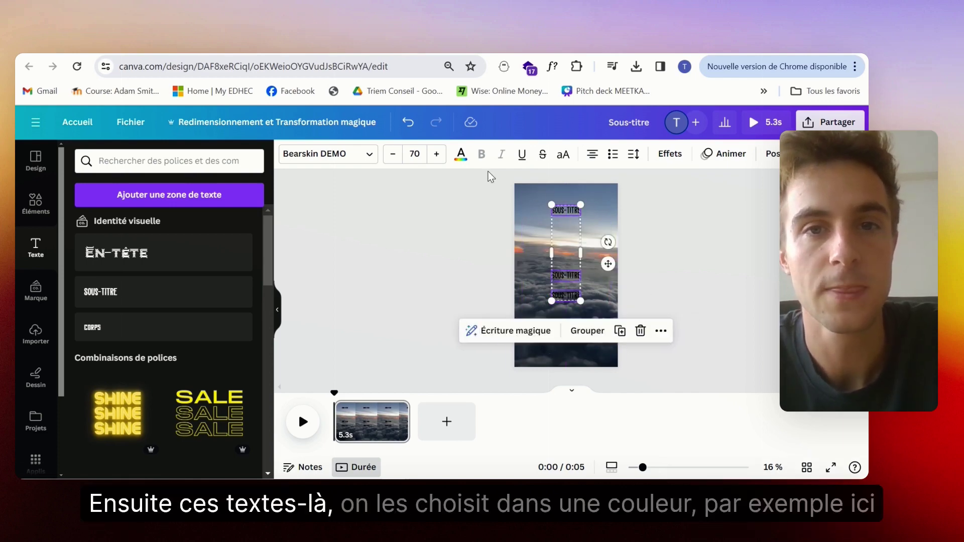
left_click(460, 157)
left_click(145, 230)
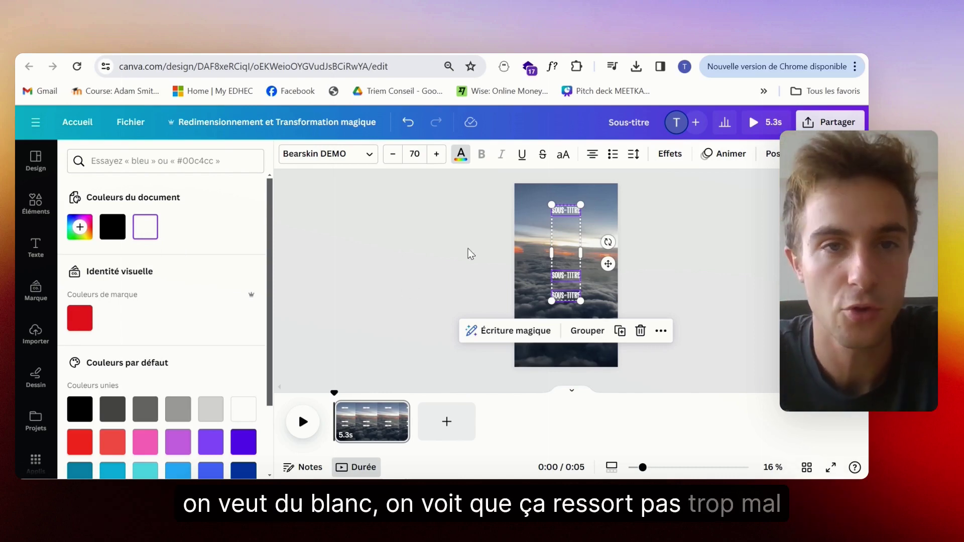
left_click(376, 220)
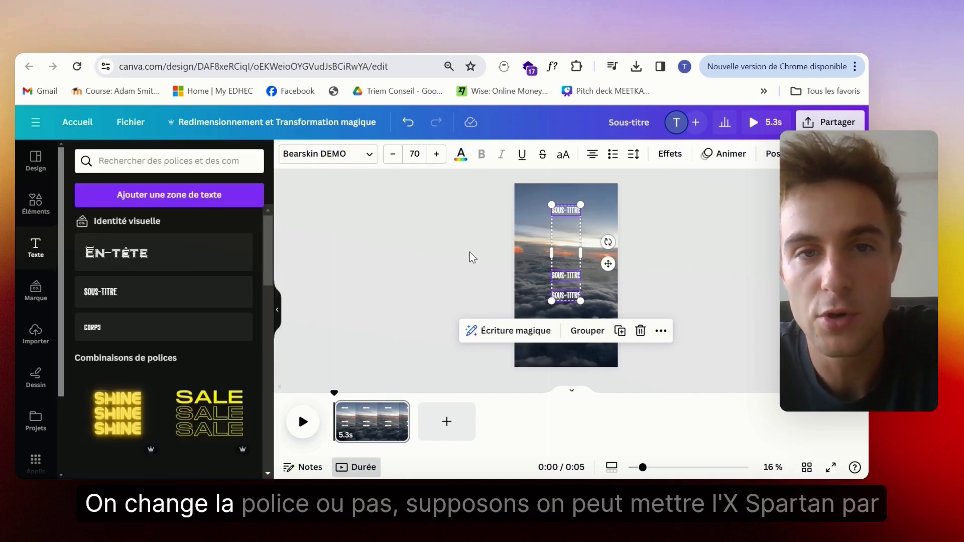
Set the font of all three Sous-titre text boxes to League Spartan.
left_click(336, 155)
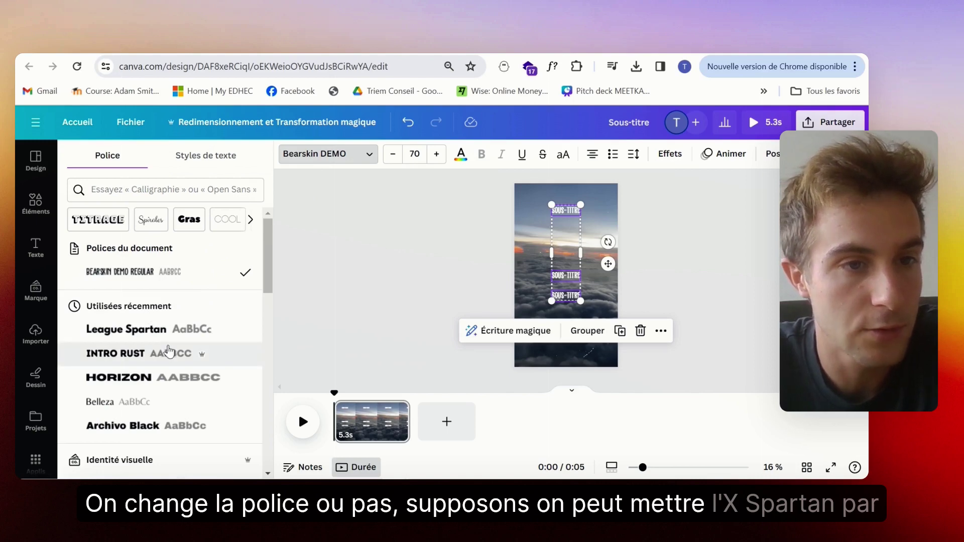
left_click(126, 329)
left_click(368, 278)
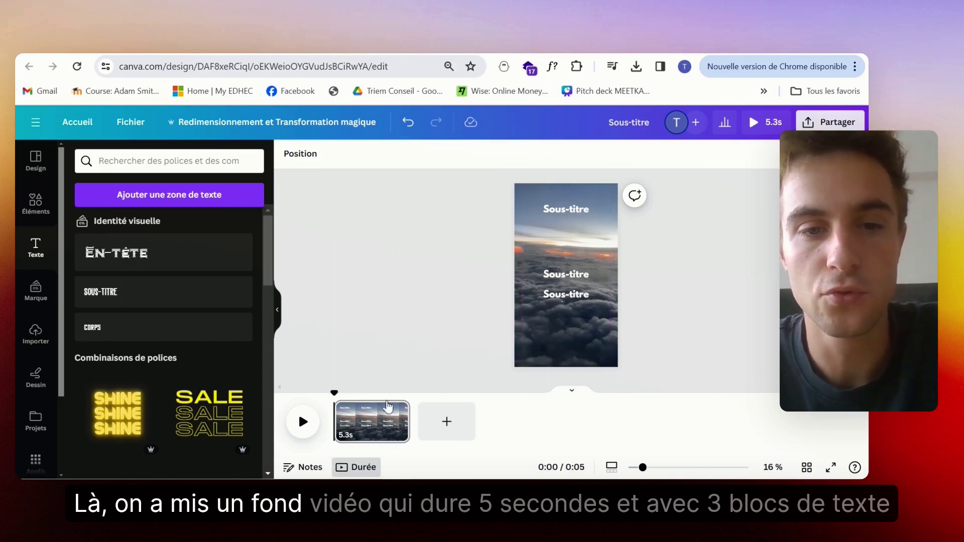
Play the start of the video to preview the background with its text blocks, and pause it.
left_click(303, 424)
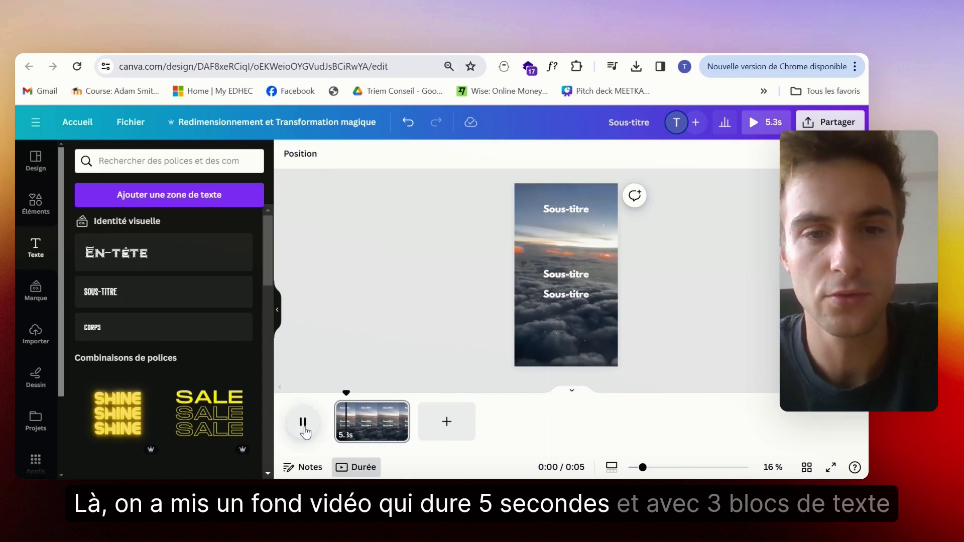
left_click(303, 423)
left_click(568, 210)
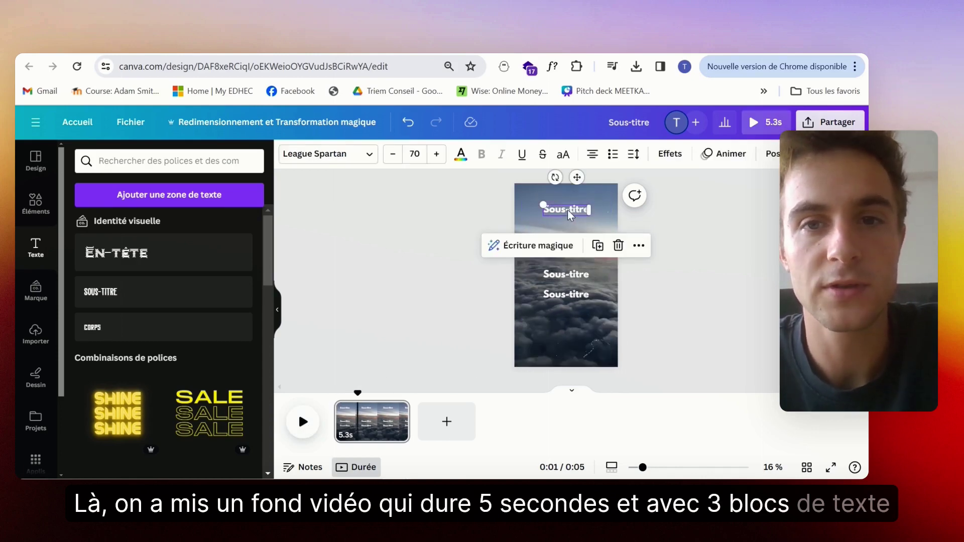
left_click(483, 299)
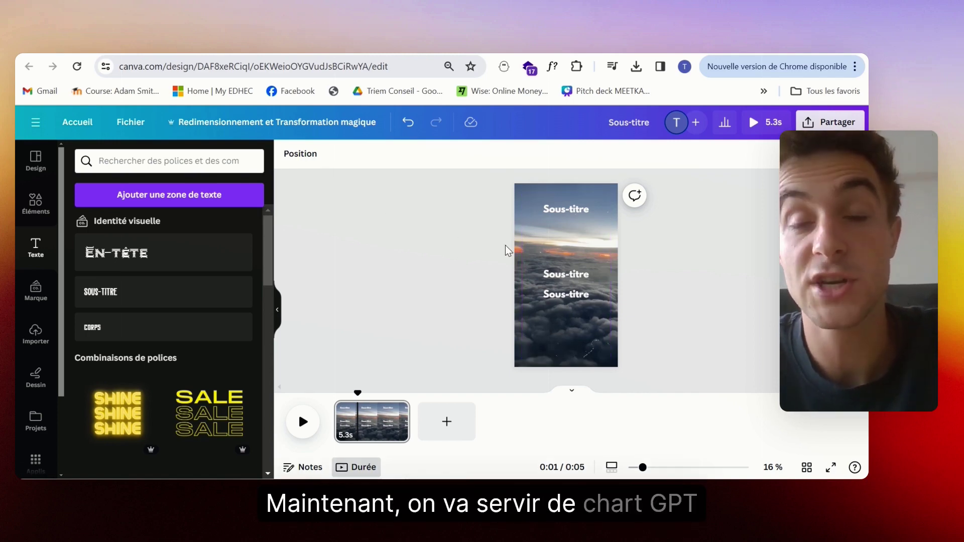
Switch to ChatGPT and review the drafted prompt for 21 series of facts, checking its themes, table columns and citation length limit.
left_click(611, 50)
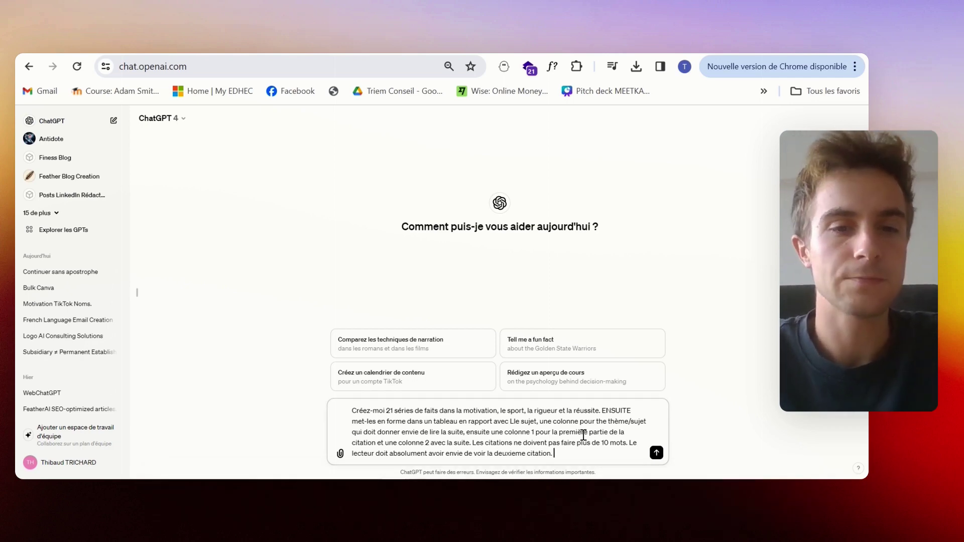
double_click(390, 411)
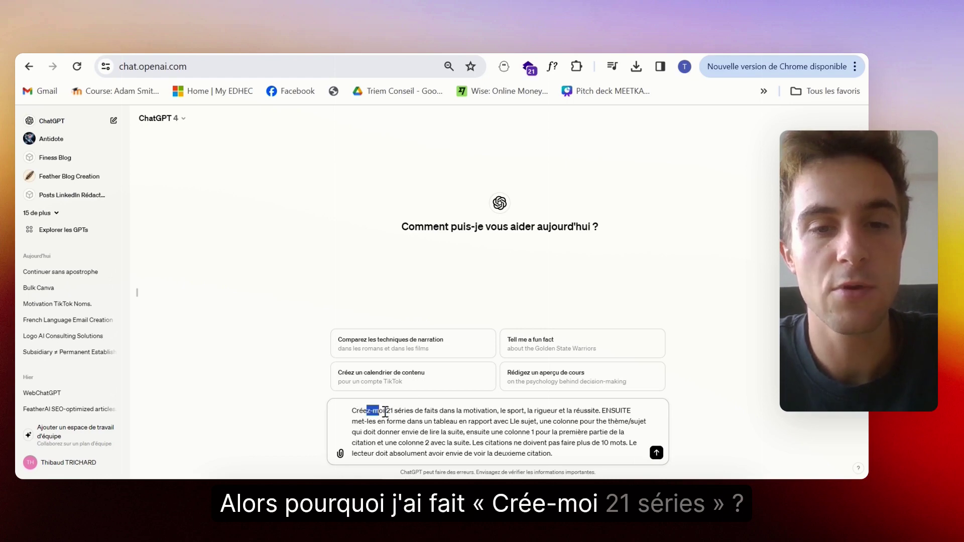
left_click(409, 410)
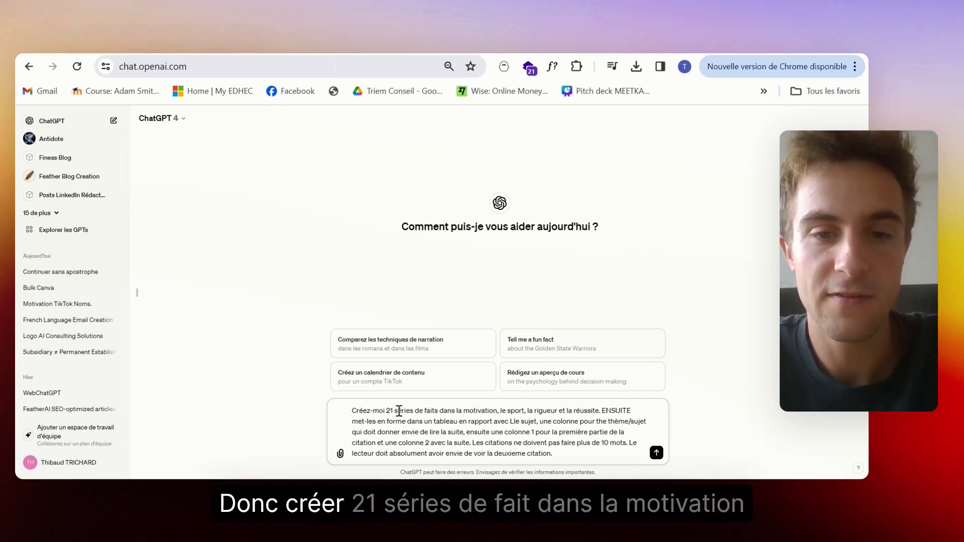
left_click_drag(405, 411, 552, 408)
left_click(465, 410)
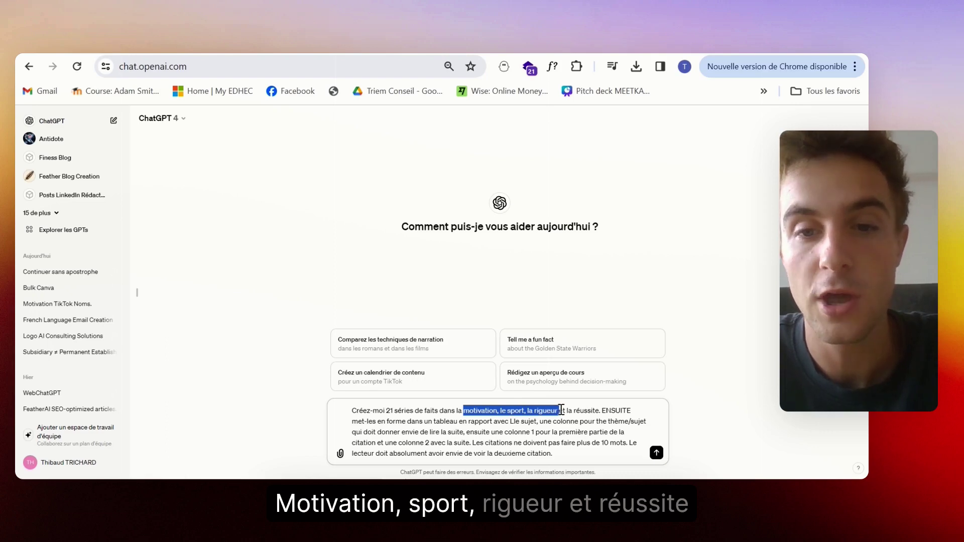
left_click(595, 411)
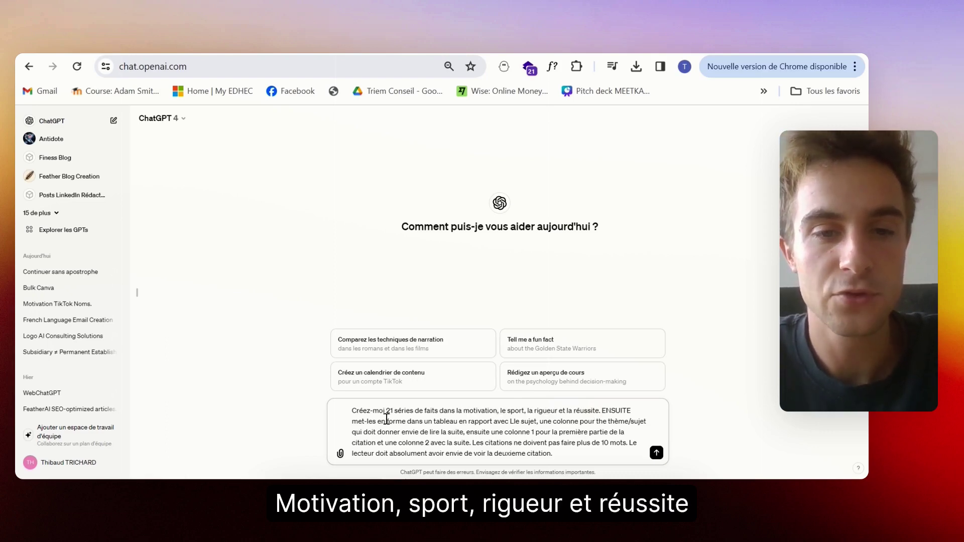
left_click_drag(372, 422, 575, 421)
left_click(340, 438)
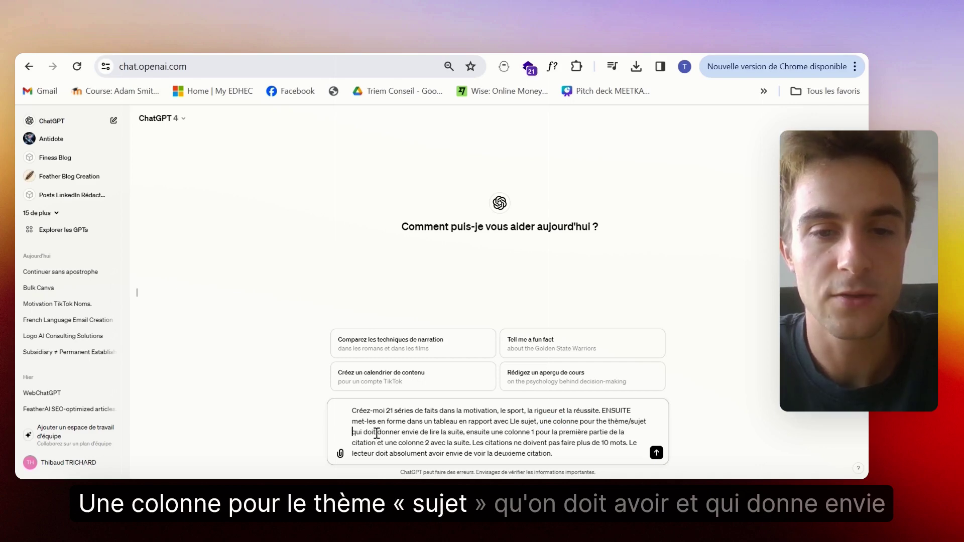
left_click_drag(423, 431, 552, 453)
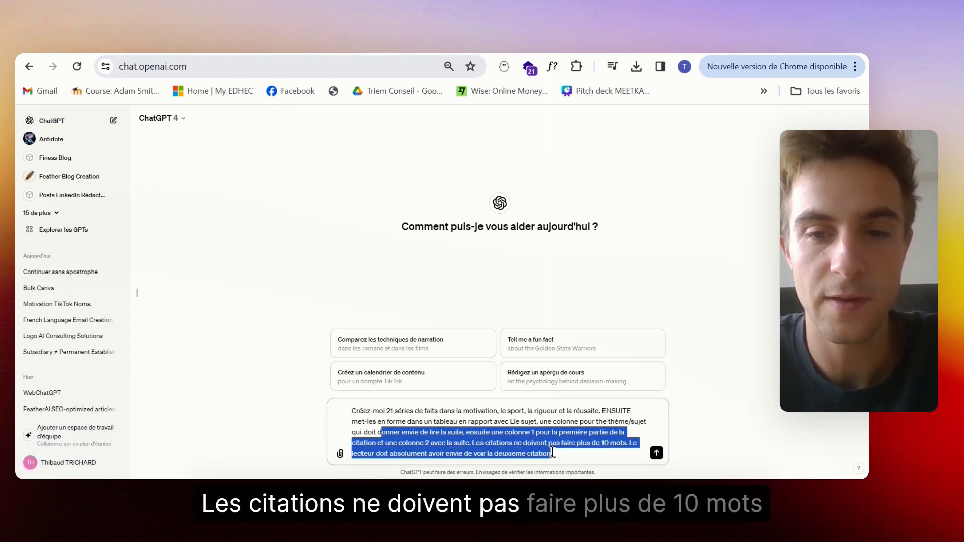
left_click(449, 454)
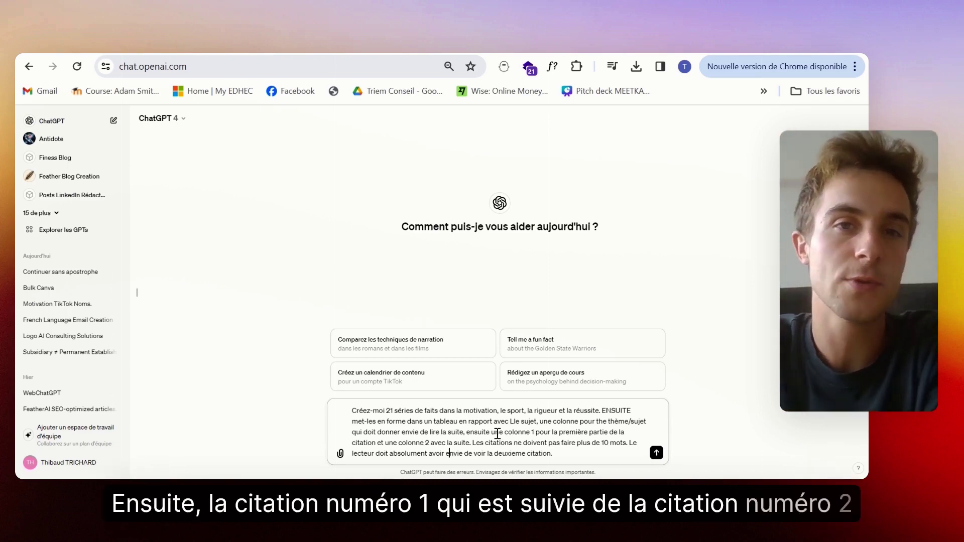
Submit the prompt in ChatGPT and, back in Canva, extend the video page's duration to 8.0 s.
key("Return")
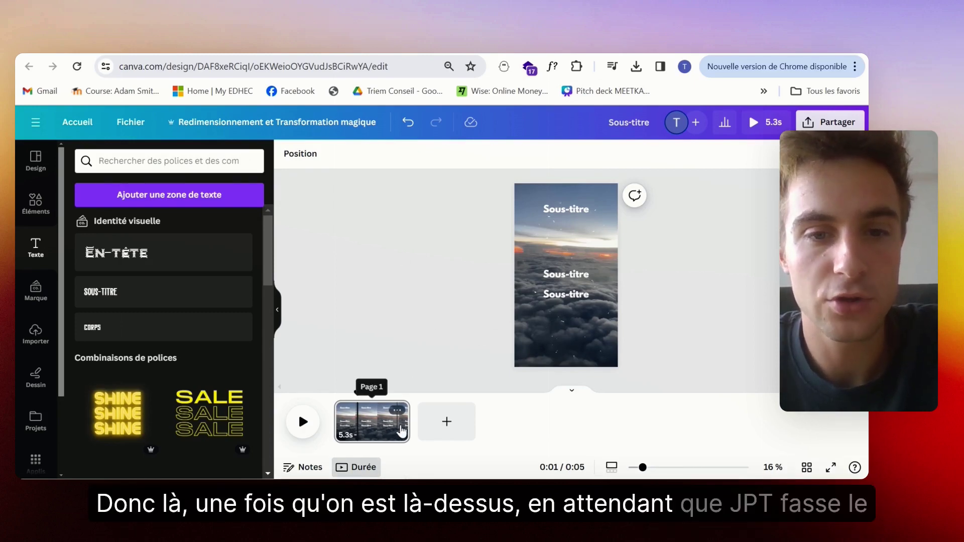
left_click_drag(408, 424, 449, 424)
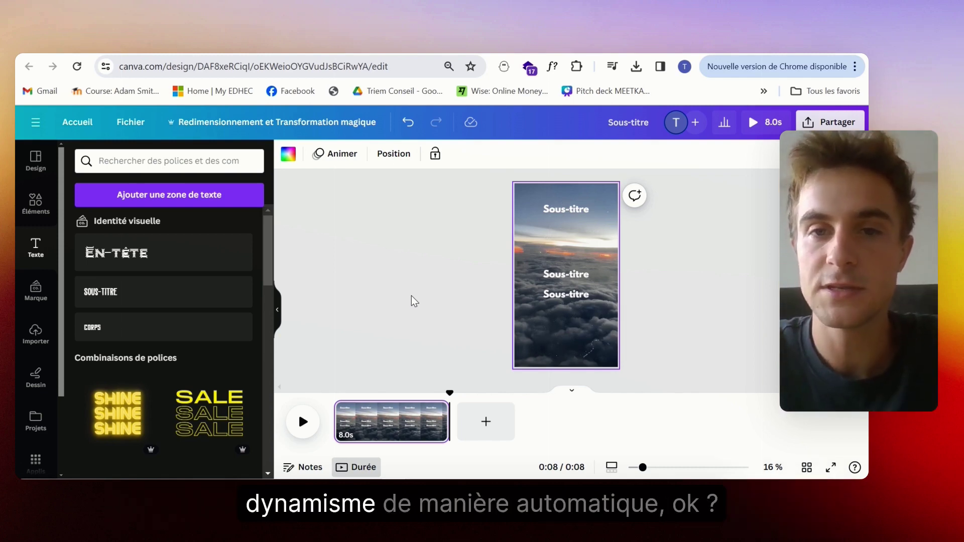
Show the timing of the uppermost Sous-titre text box and shorten its display from the end to 7.0 s.
right_click(555, 205)
left_click(611, 326)
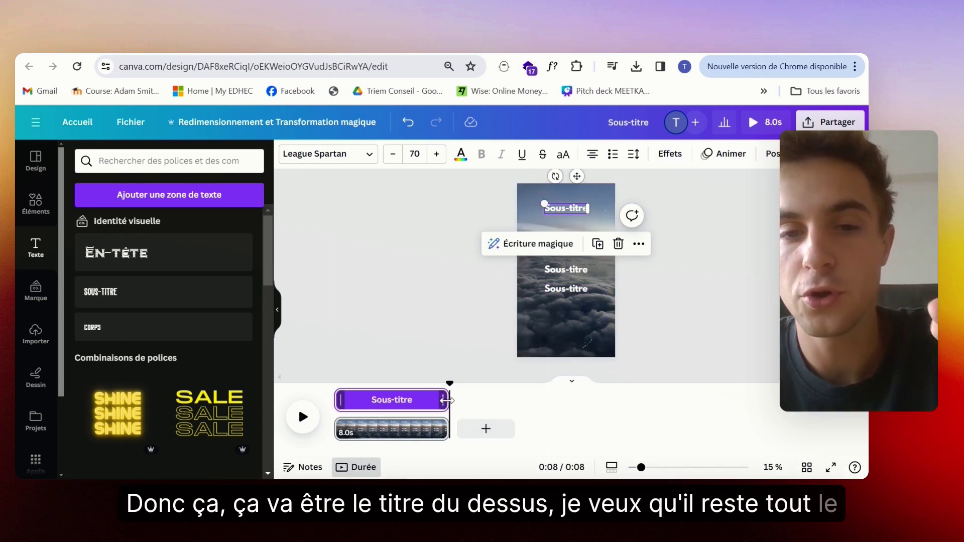
left_click_drag(447, 400, 433, 406)
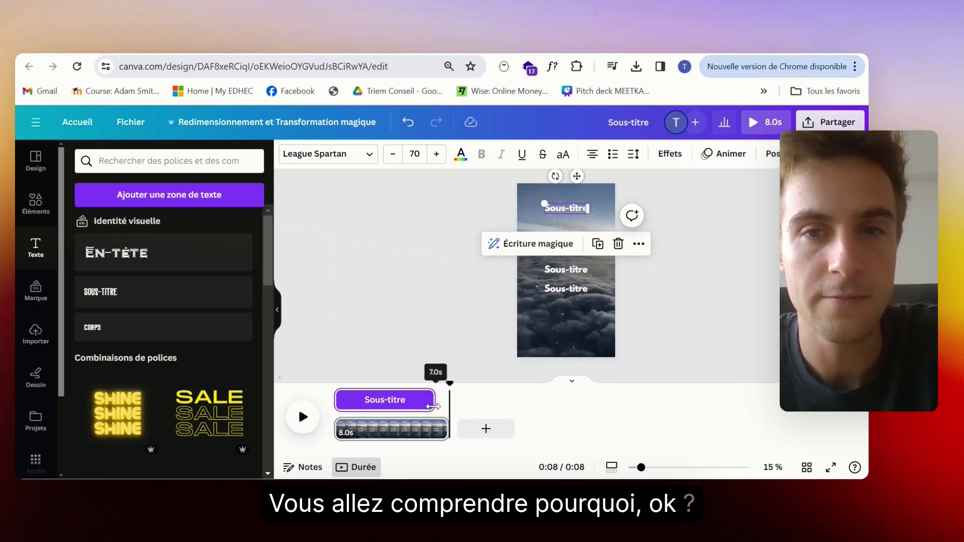
left_click(441, 285)
Set the second Sous-titre text box to appear about 1 s into the page and stay for about 3 s.
left_click(558, 271)
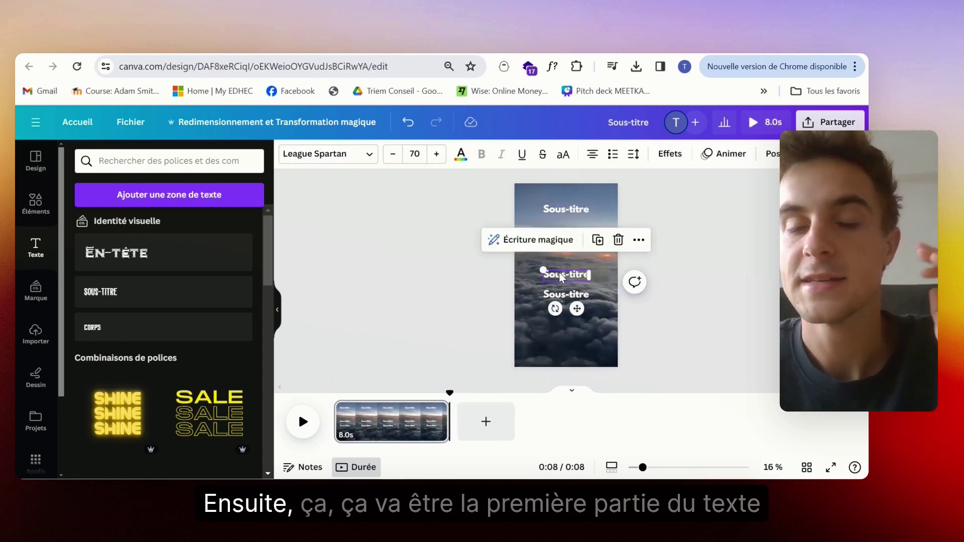
right_click(559, 273)
left_click(612, 325)
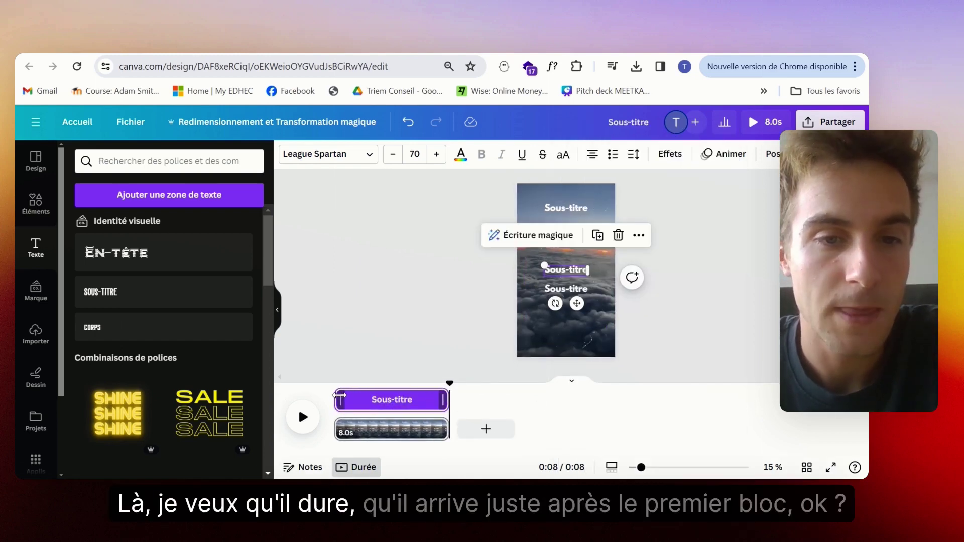
left_click_drag(340, 396, 345, 398)
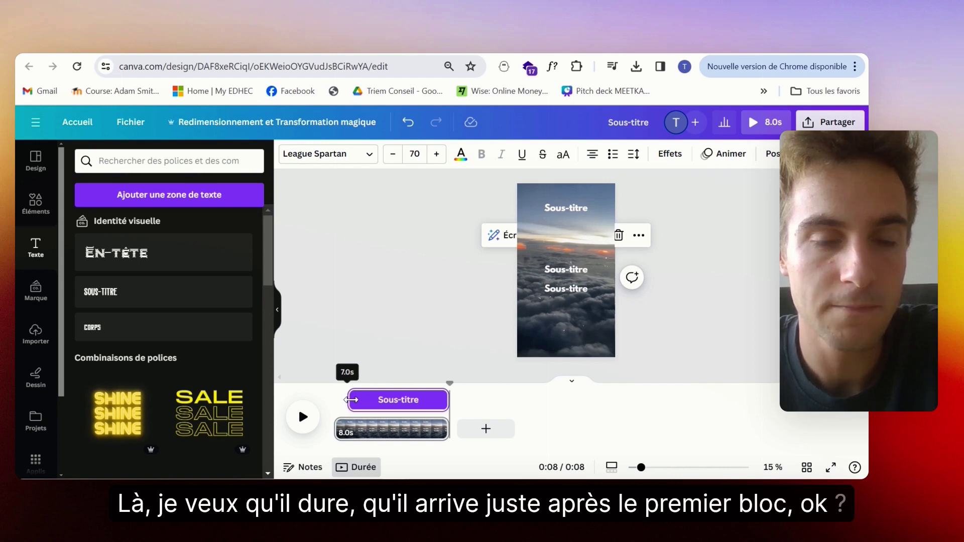
left_click_drag(448, 401, 387, 408)
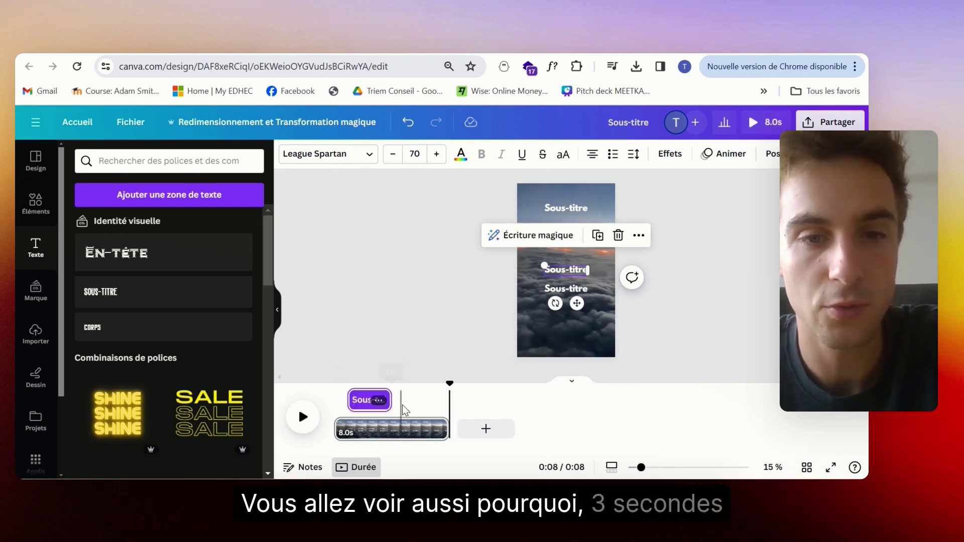
Set the third Sous-titre text box to appear right after the second one ends and disappear about 1 s before the page ends.
left_click(533, 294)
left_click(564, 291)
right_click(565, 291)
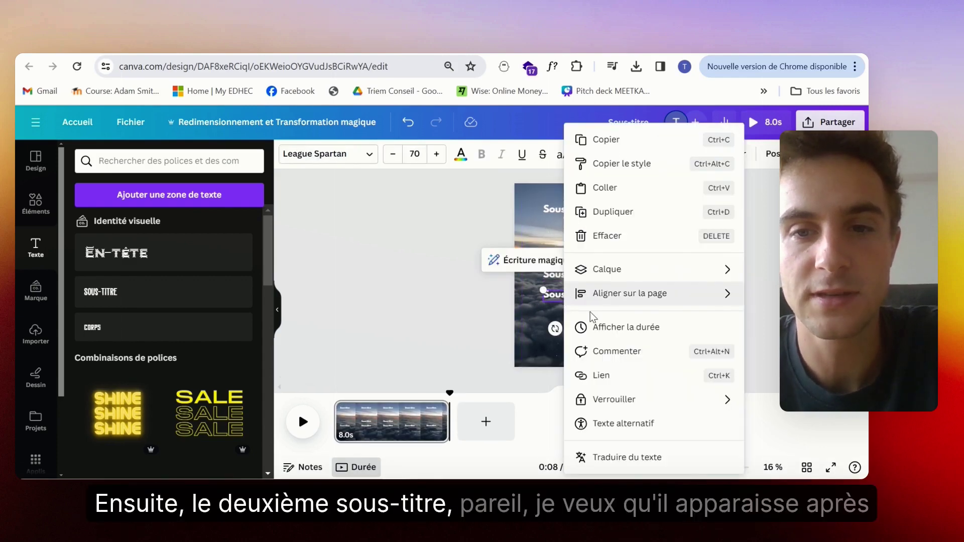
left_click(592, 327)
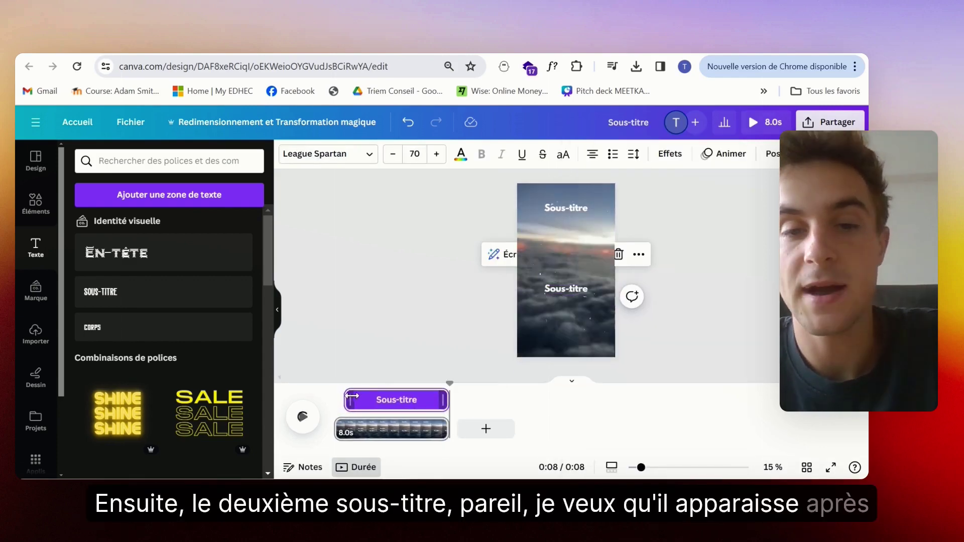
left_click_drag(352, 396, 380, 402)
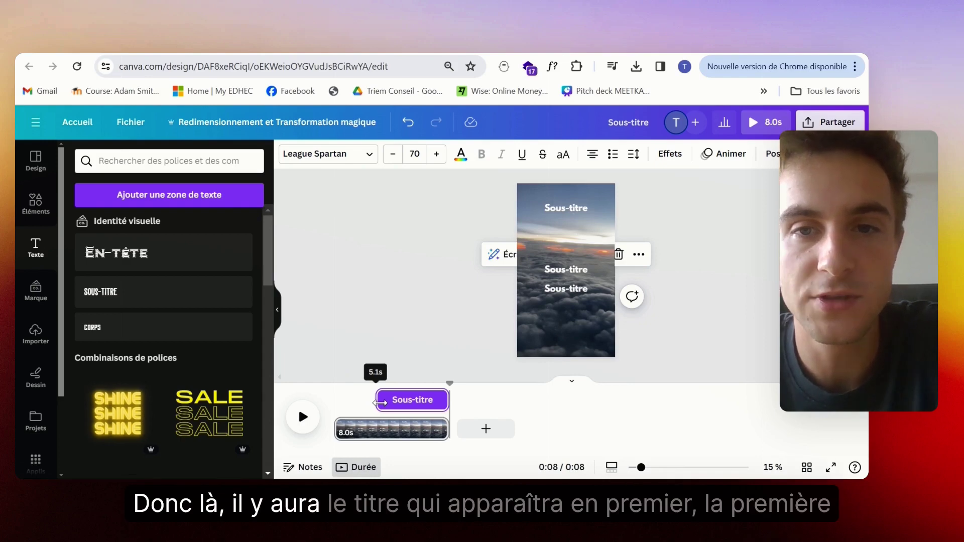
left_click_drag(381, 402, 383, 404)
left_click_drag(449, 405, 400, 401)
left_click(477, 307)
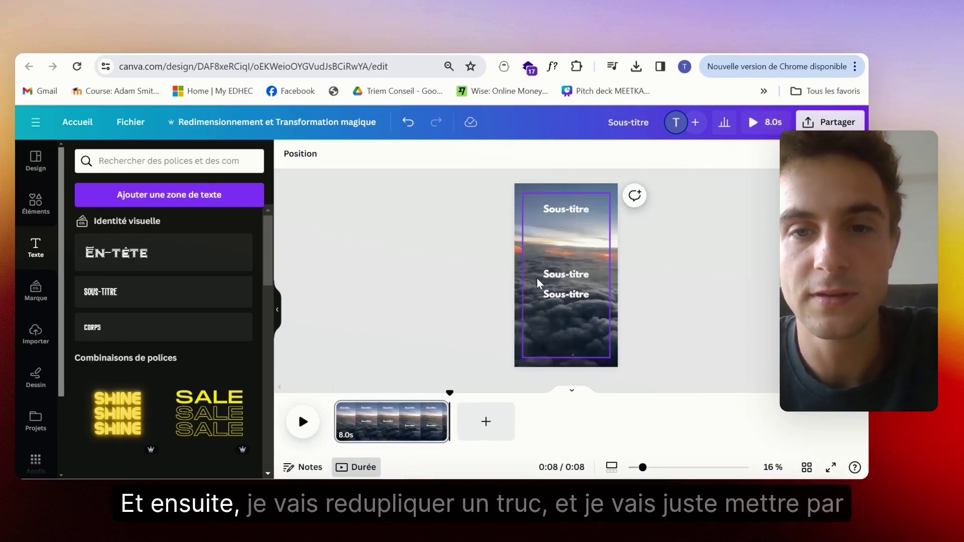
Duplicate the lowest Sous-titre text box, place the copy beneath it and change its text to "Abonne toi :)".
left_click(561, 297)
key("ctrl+d")
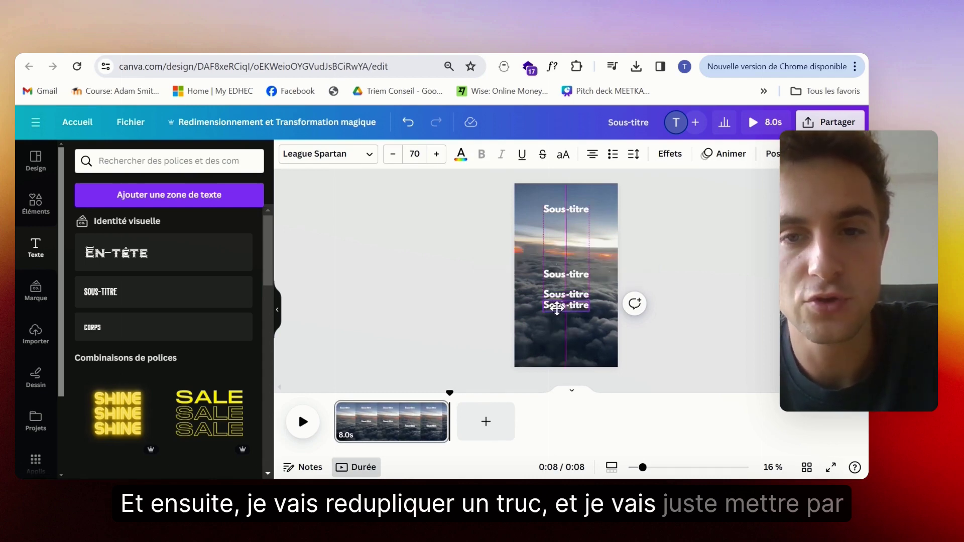
double_click(559, 314)
key("BackSpace")
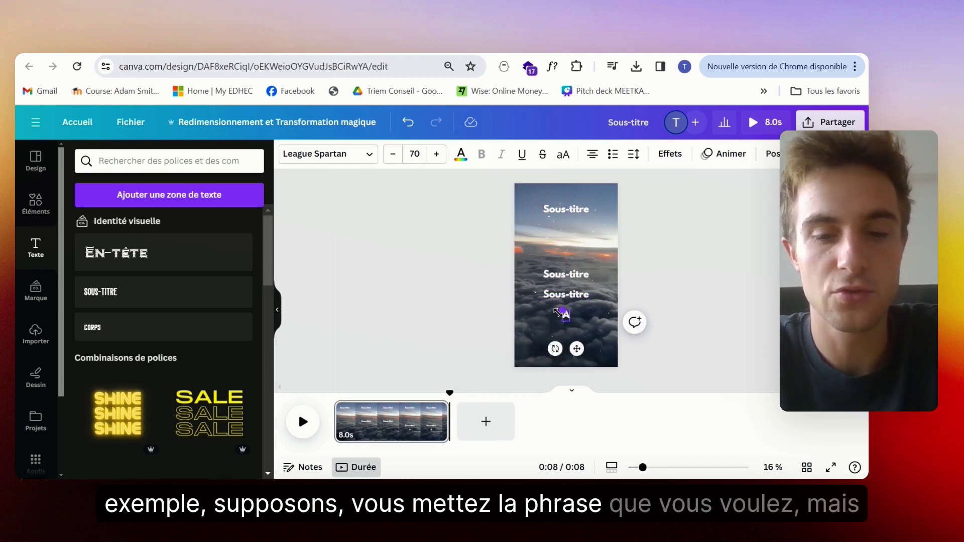
type("Abonne to")
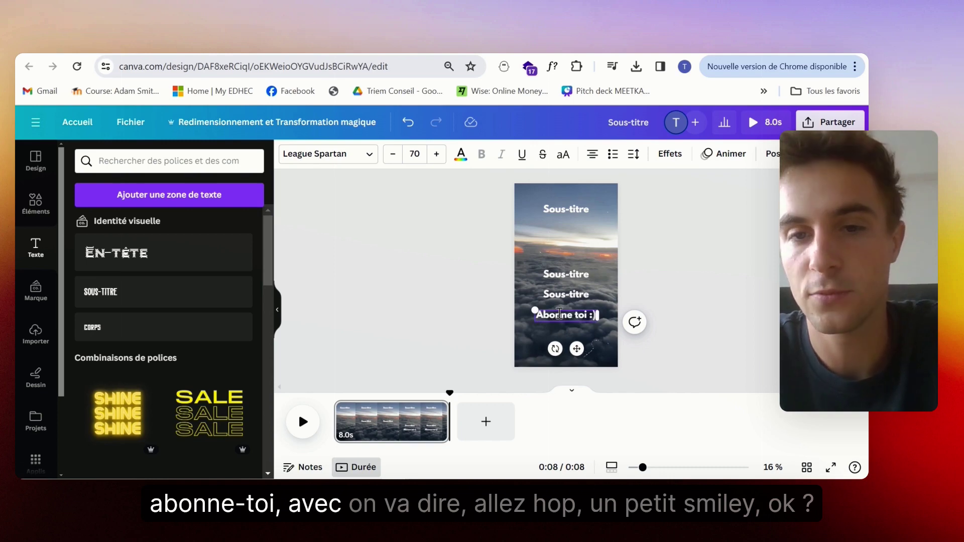
type("i :)")
Set the "Abonne toi :)" text box to display only during about the last 1.1 s of the page.
right_click(575, 312)
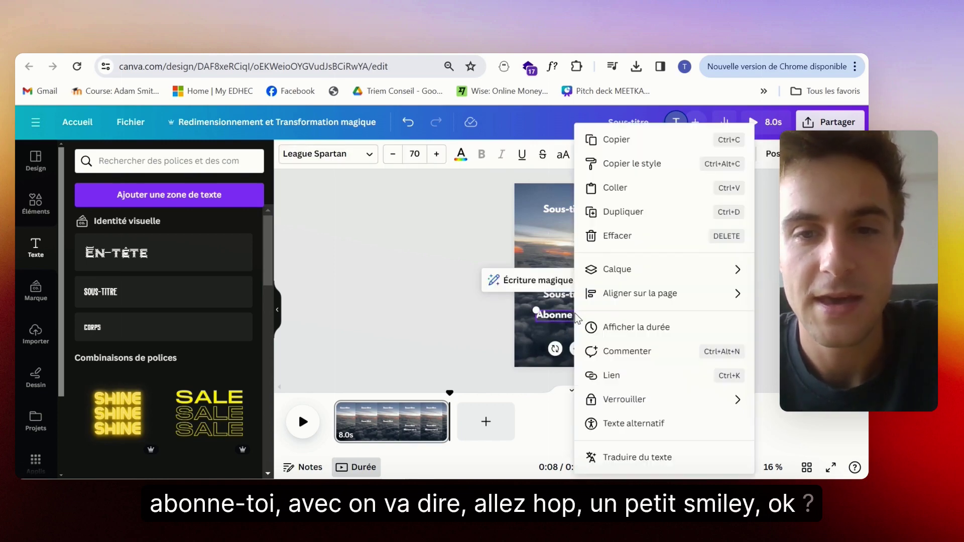
left_click(620, 329)
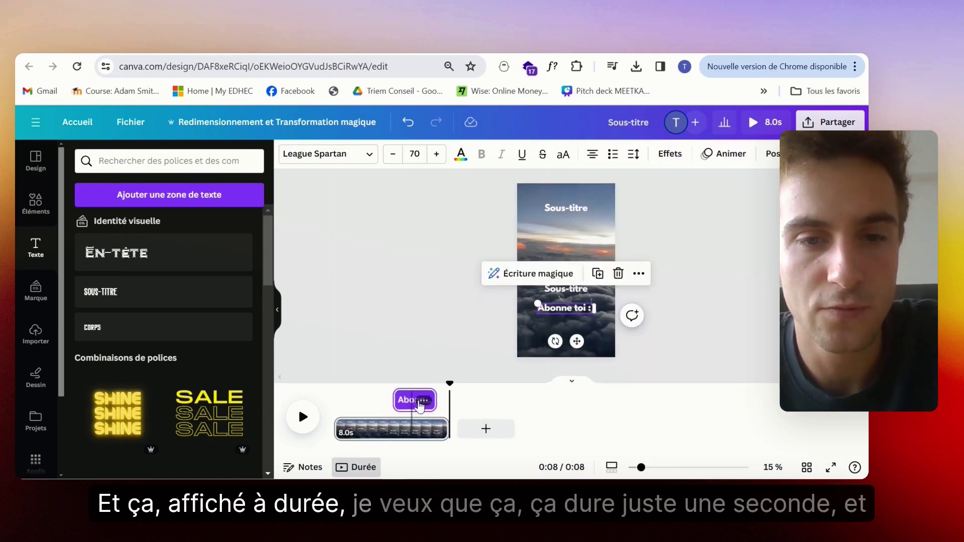
left_click_drag(419, 404, 432, 405)
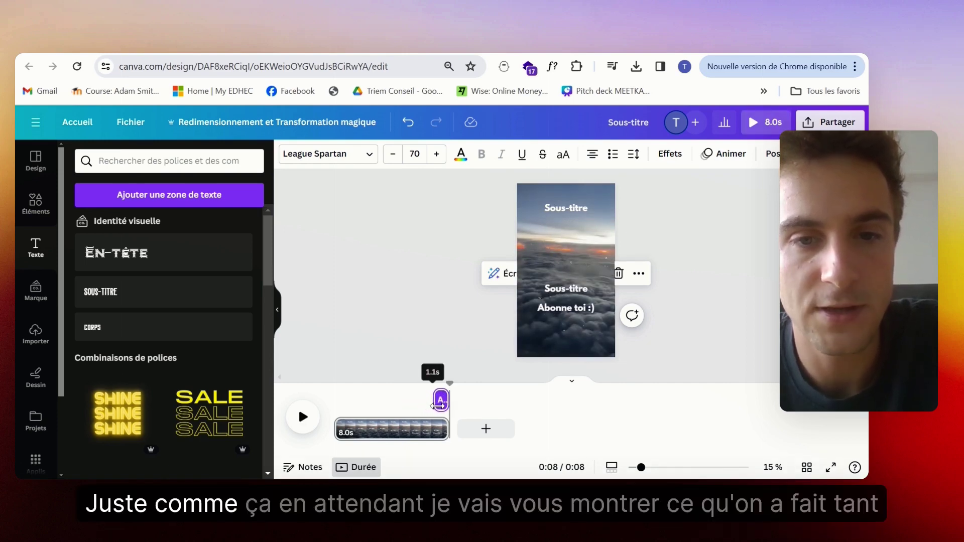
left_click(356, 406)
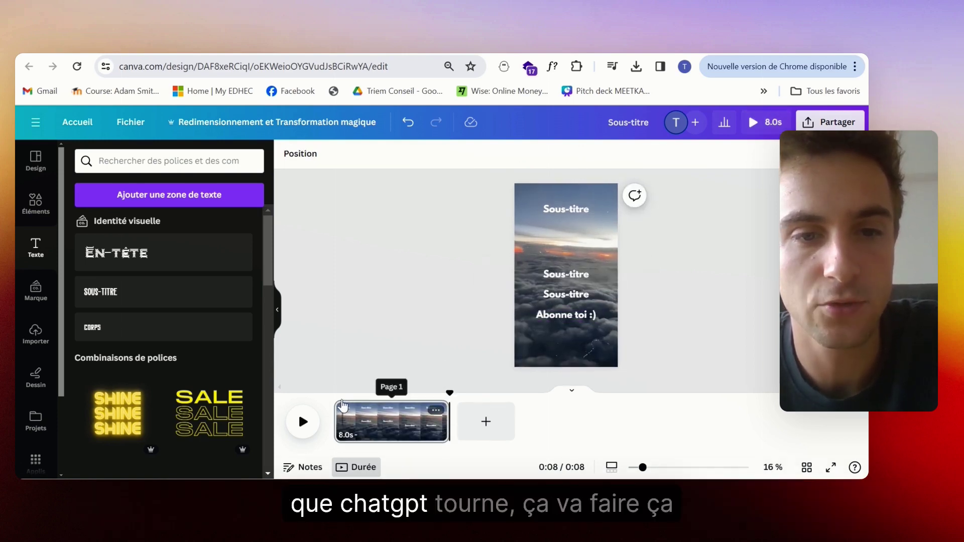
Play the video from the start to check when each text block appears.
left_click(332, 396)
left_click(305, 421)
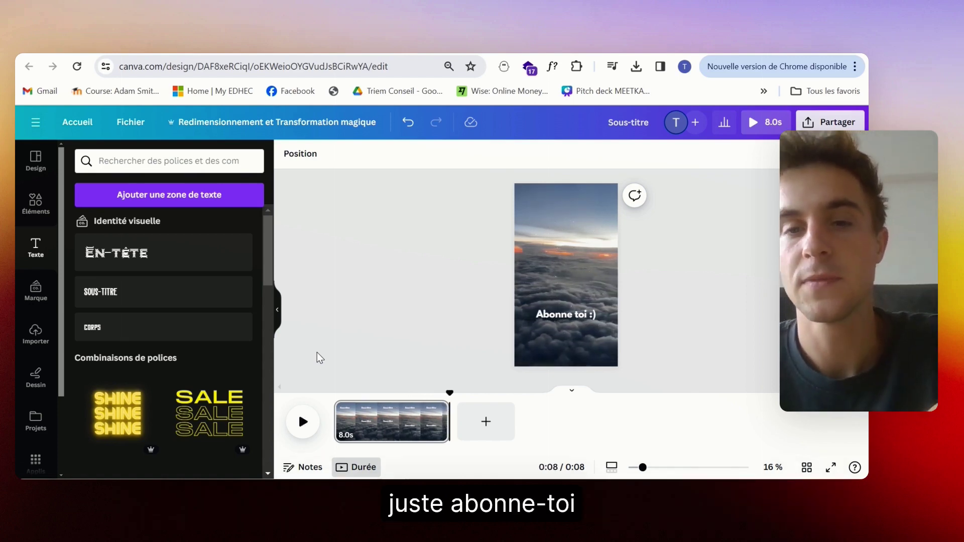
left_click(303, 423)
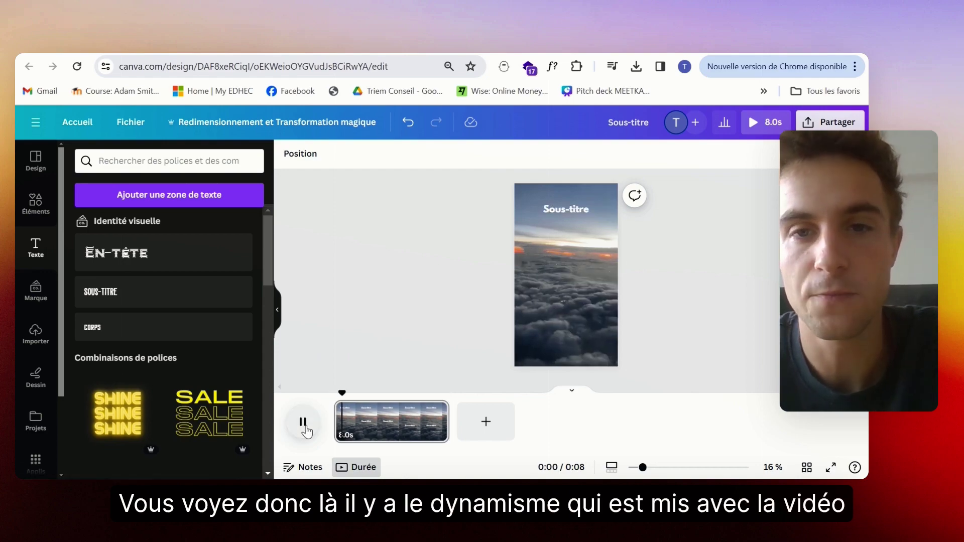
Switch to ChatGPT and copy the whole generated table with its Thème, Partie 1 and Partie 2 columns.
left_click(617, 46)
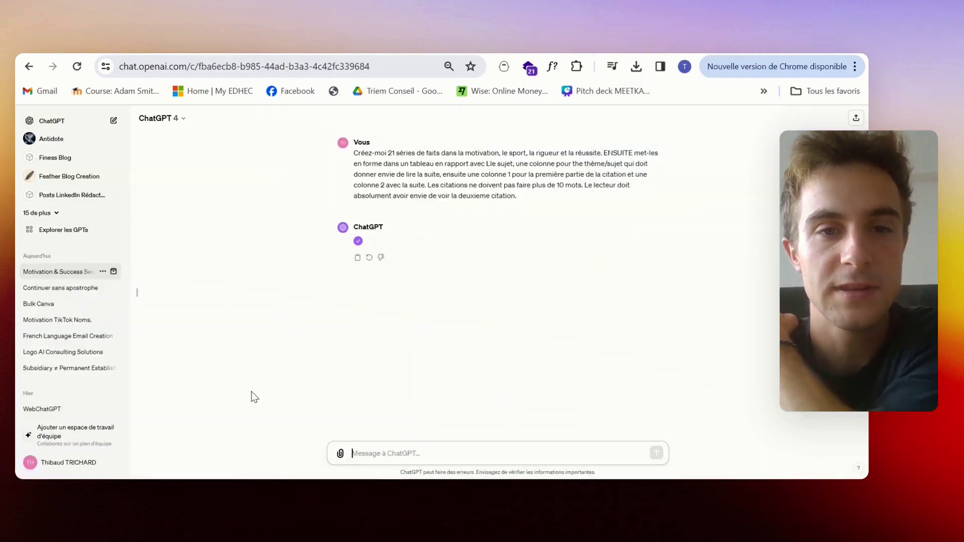
scroll(412, 296, "up", 4)
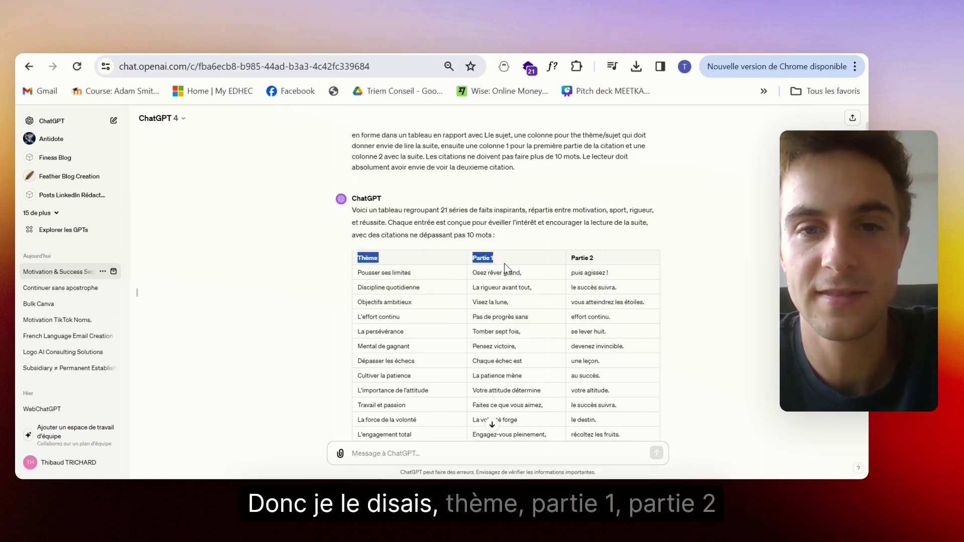
left_click_drag(504, 268, 636, 377)
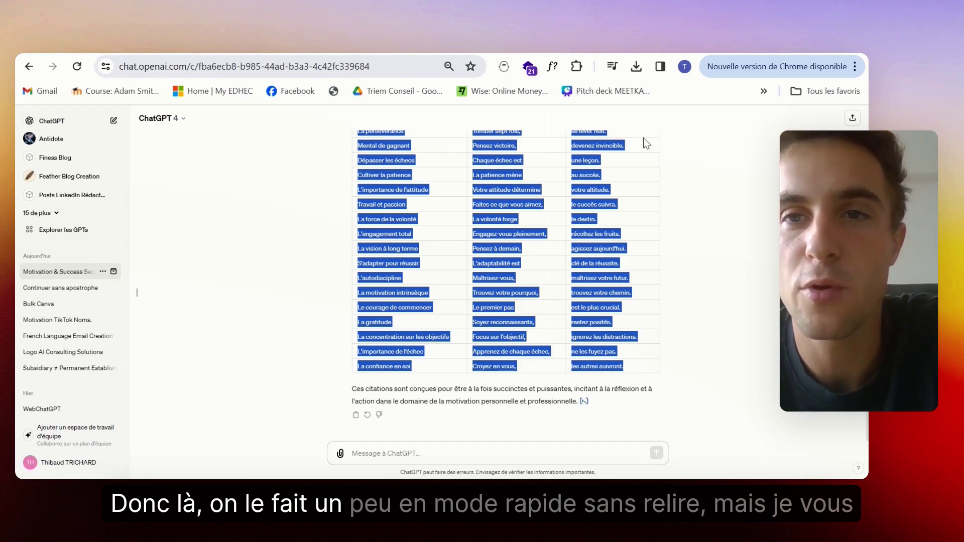
In Canva, start a bulk creation with manual data entry, paste the copied 21-row table over the sample data and save it.
left_click(644, 44)
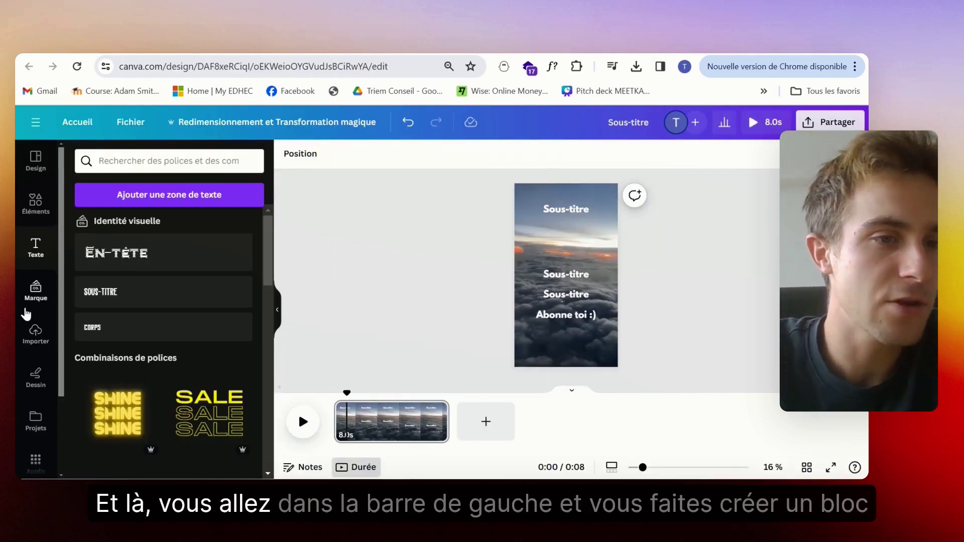
scroll(26, 314, "down", 2)
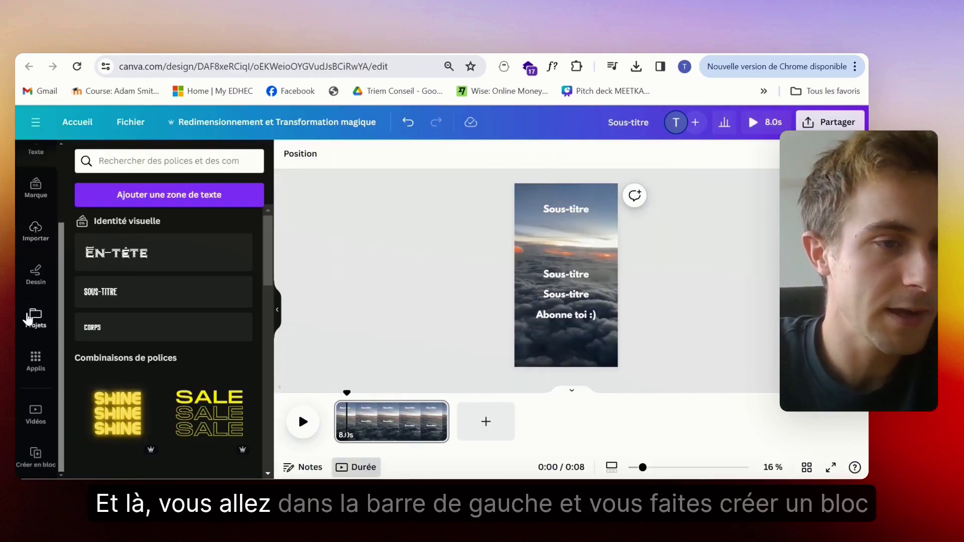
left_click(36, 456)
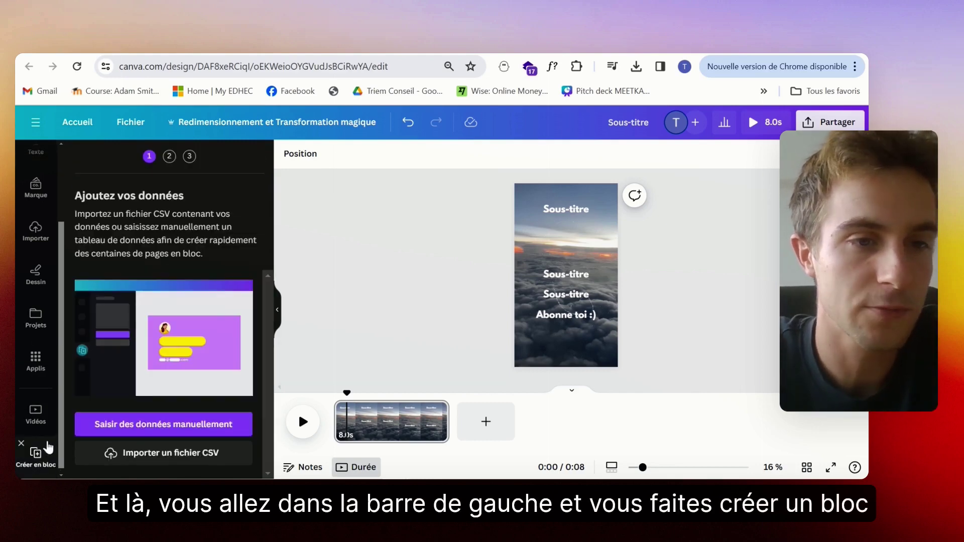
left_click(151, 424)
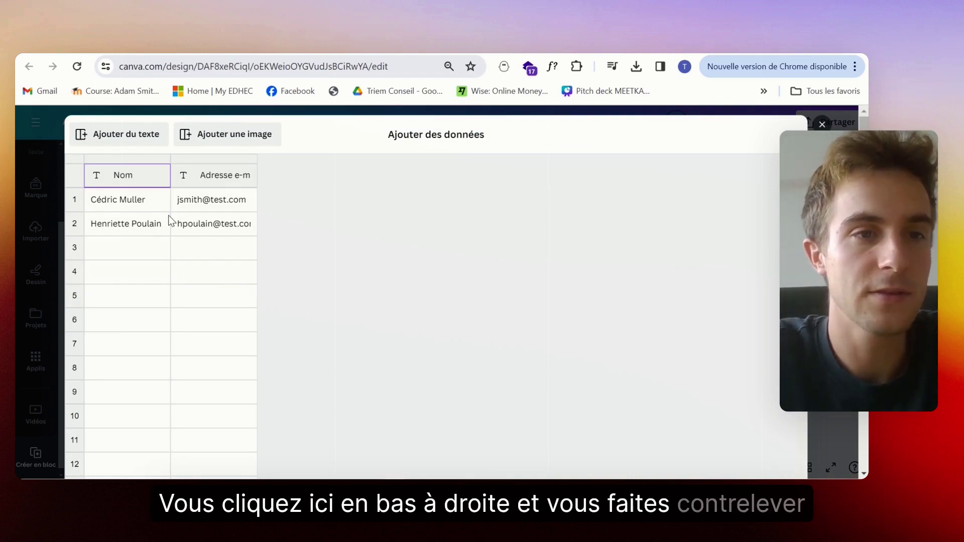
key("ctrl+v")
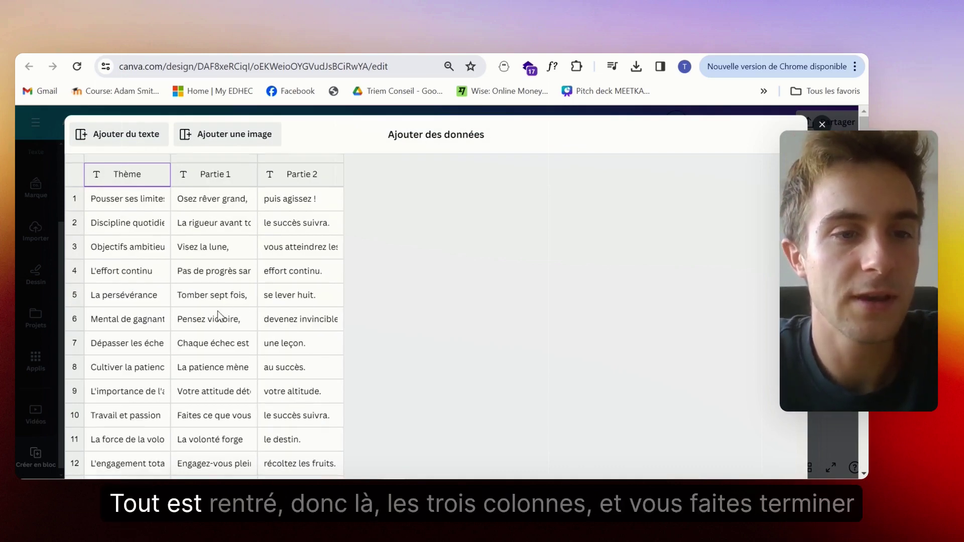
scroll(216, 312, "down", 5)
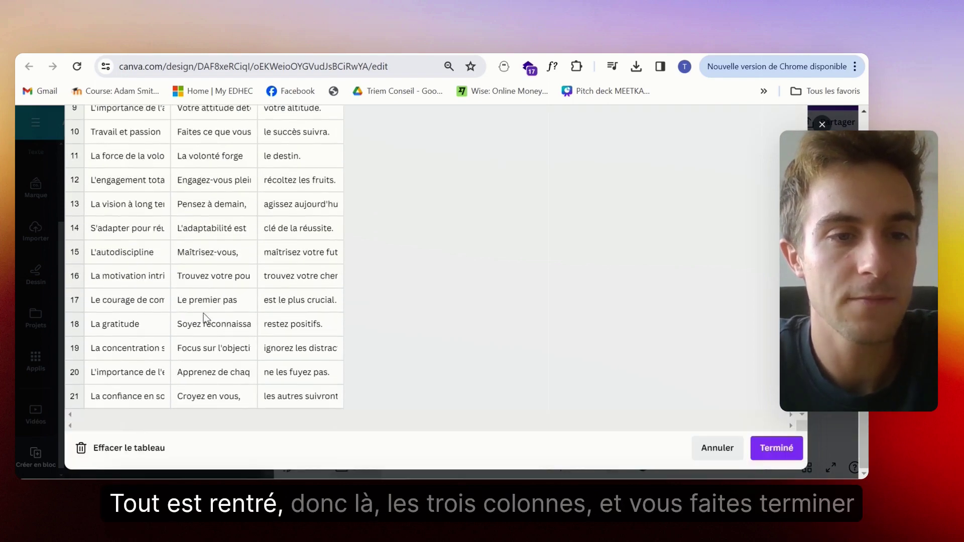
left_click(766, 447)
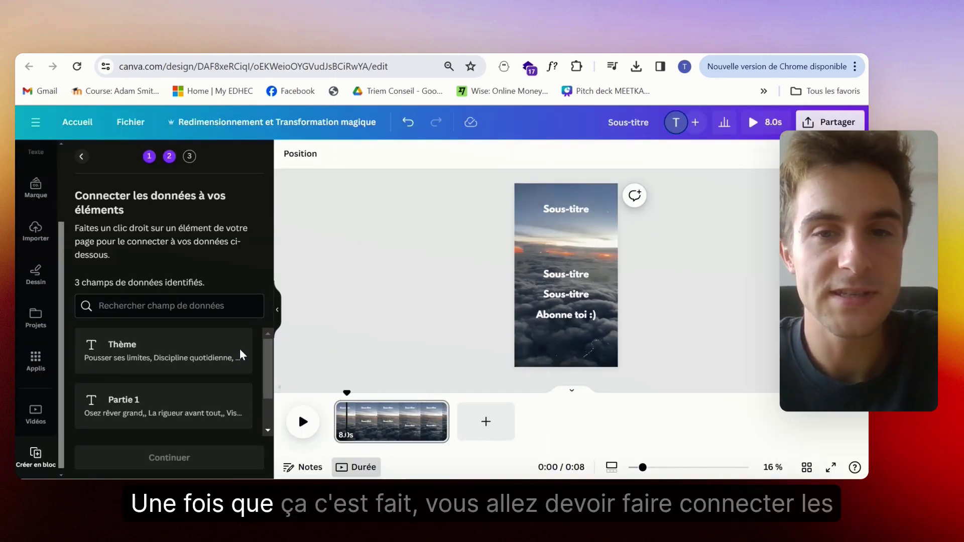
Connect the uppermost Sous-titre text box to the Thème data field.
right_click(558, 209)
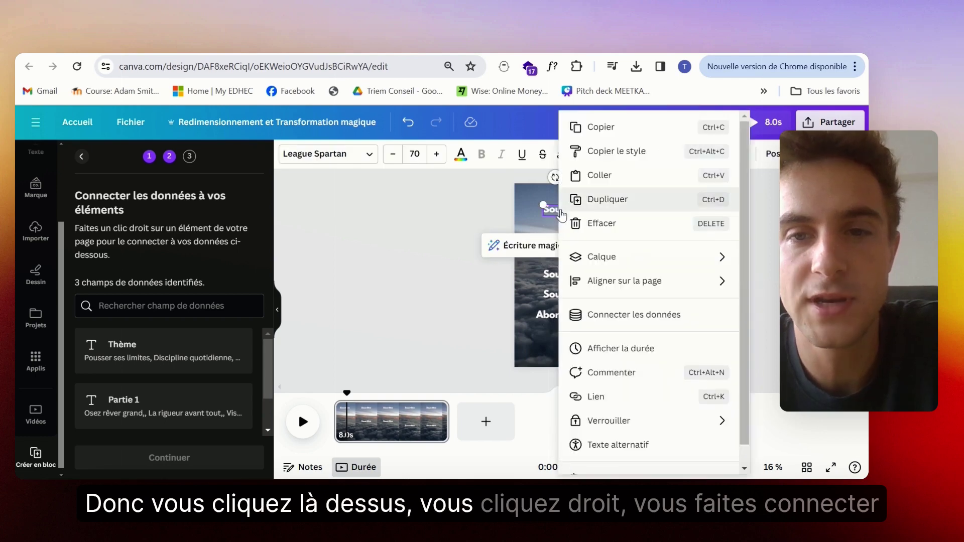
left_click(597, 314)
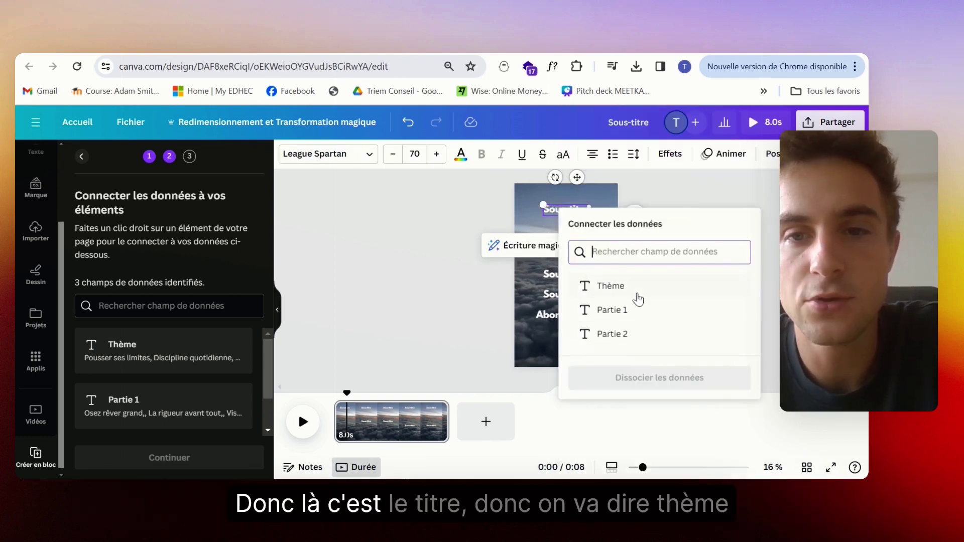
left_click(622, 294)
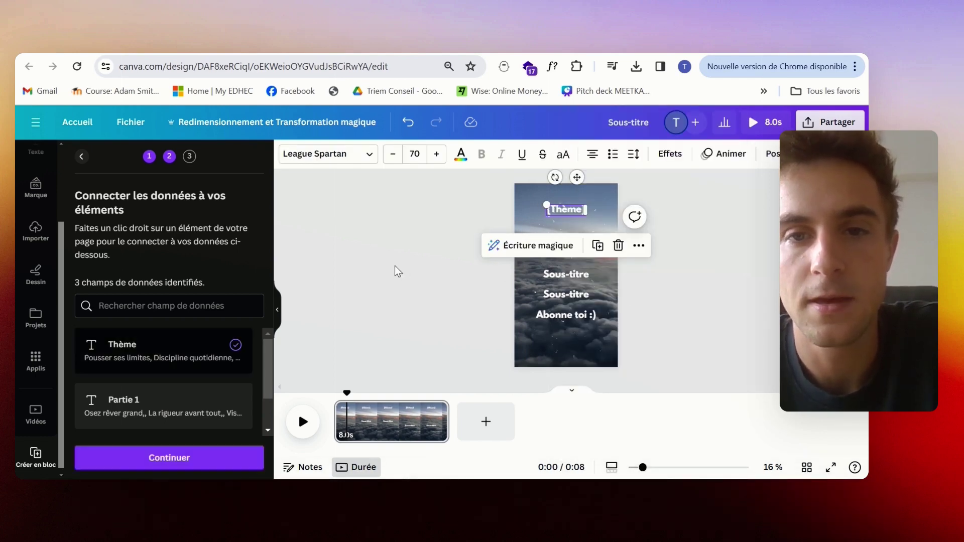
left_click(458, 291)
Connect the upper of the two remaining Sous-titre text boxes to the Partie 1 data field.
left_click(561, 276)
right_click(561, 275)
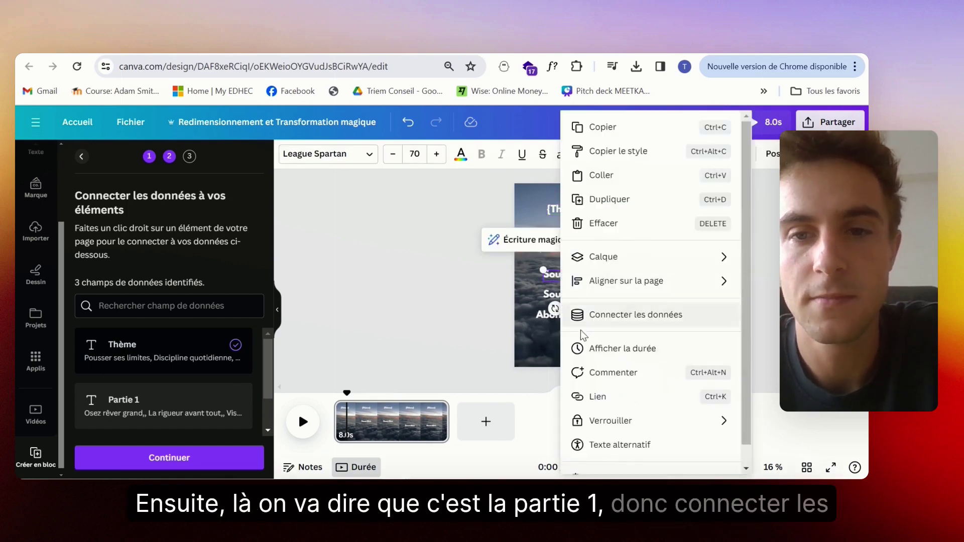
left_click(598, 315)
left_click(607, 378)
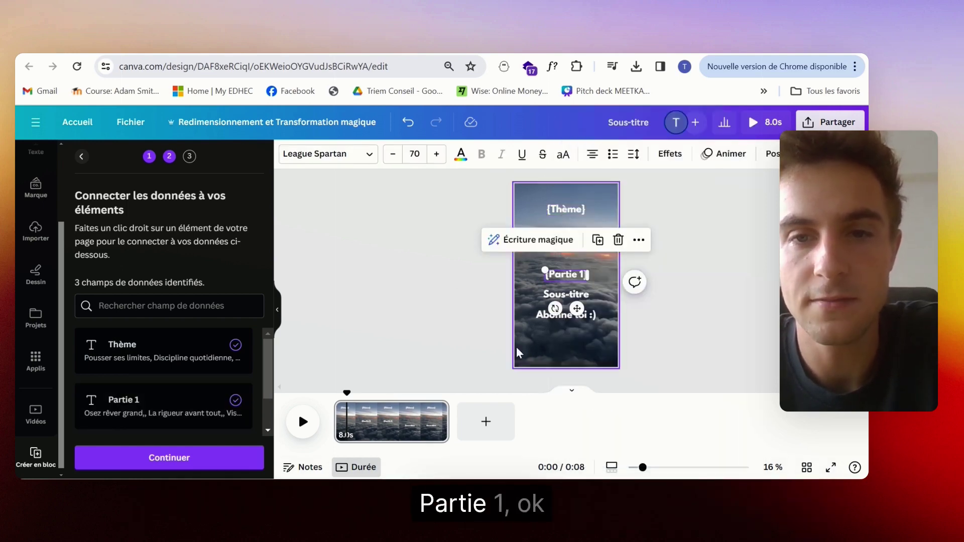
left_click(522, 337)
Connect the last Sous-titre text box, just above the Abonne toi :) text, to the Partie 2 data field.
left_click(554, 294)
right_click(555, 294)
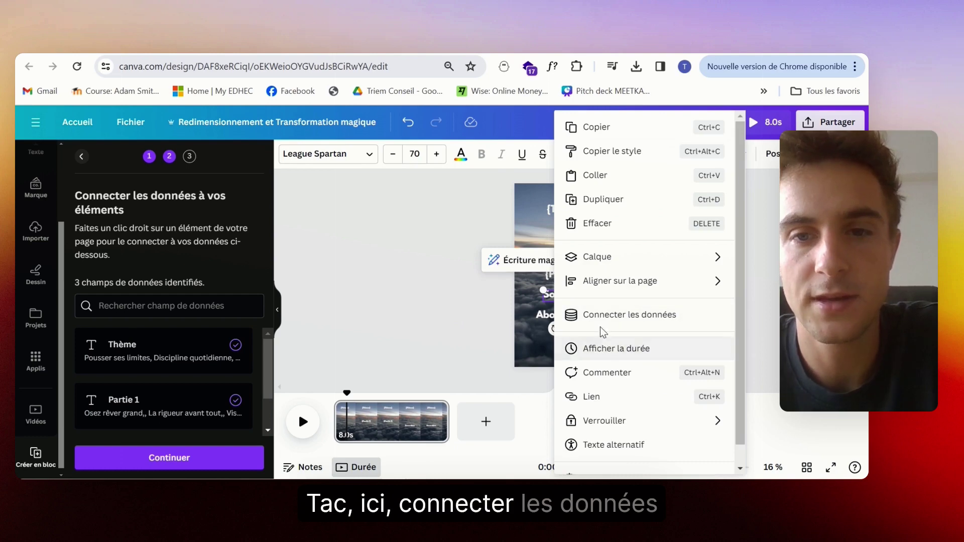
left_click(598, 321)
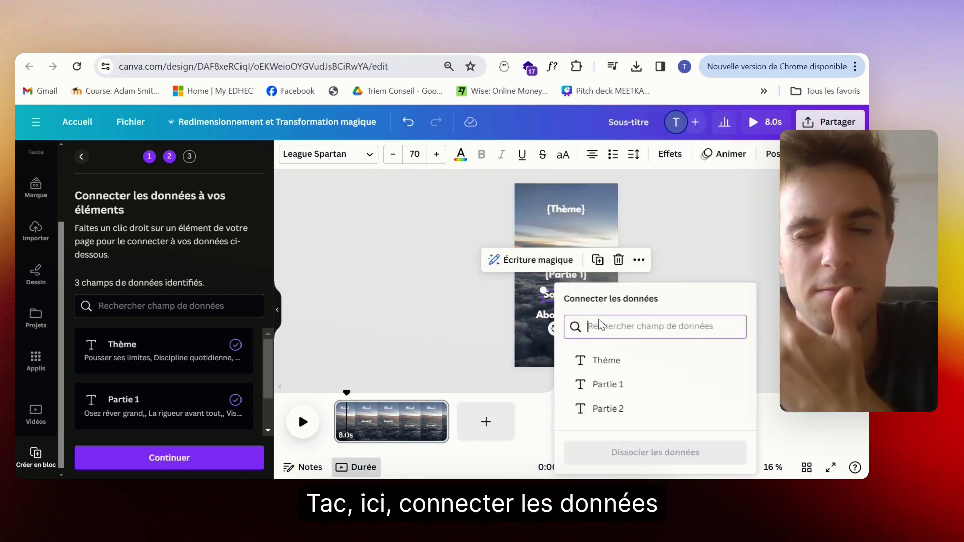
left_click(600, 407)
left_click(339, 266)
left_click(546, 324)
left_click(549, 318)
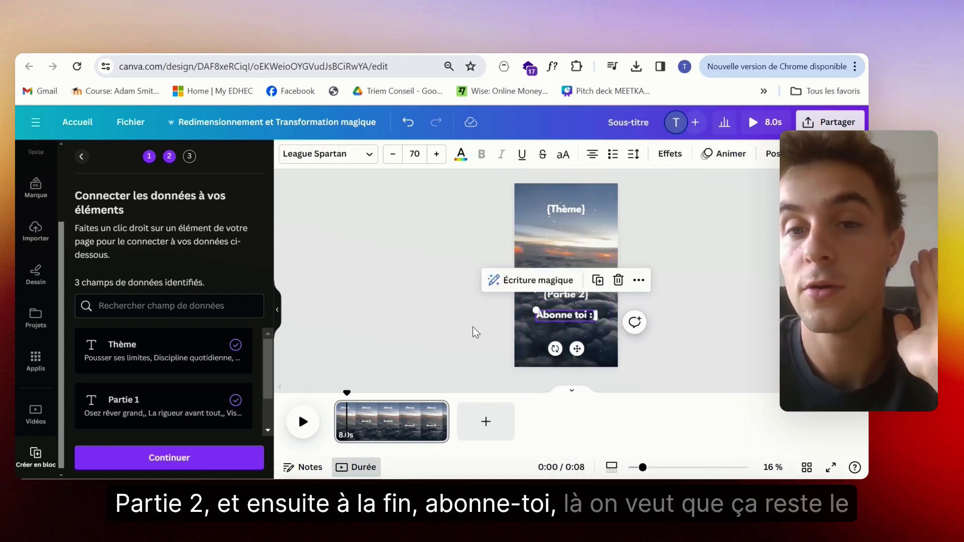
left_click(440, 329)
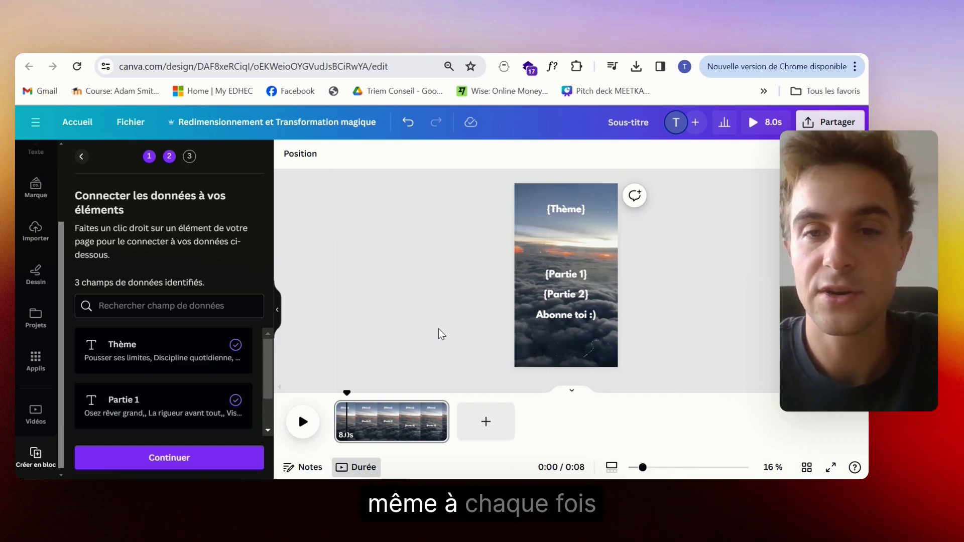
Move the {Partie 2} and Abonne toi :) text boxes up so both sit directly on top of {Partie 1}.
left_click(558, 295)
left_click_drag(559, 294, 561, 275)
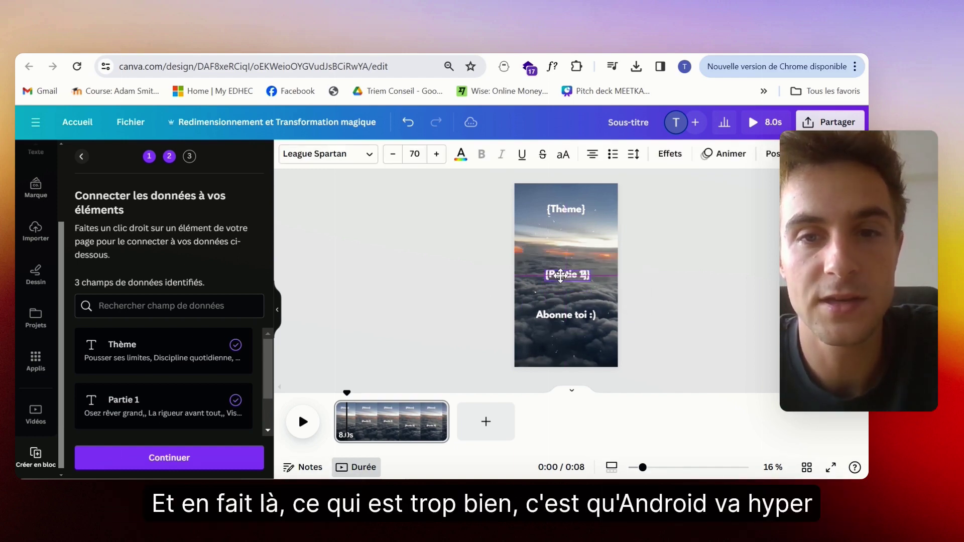
left_click(540, 320)
left_click(510, 300)
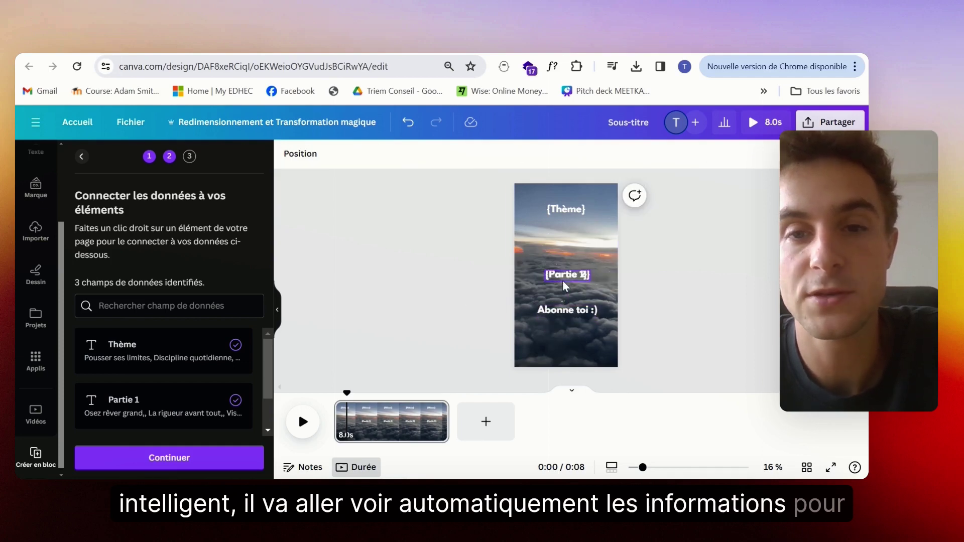
left_click(565, 275)
left_click(552, 327)
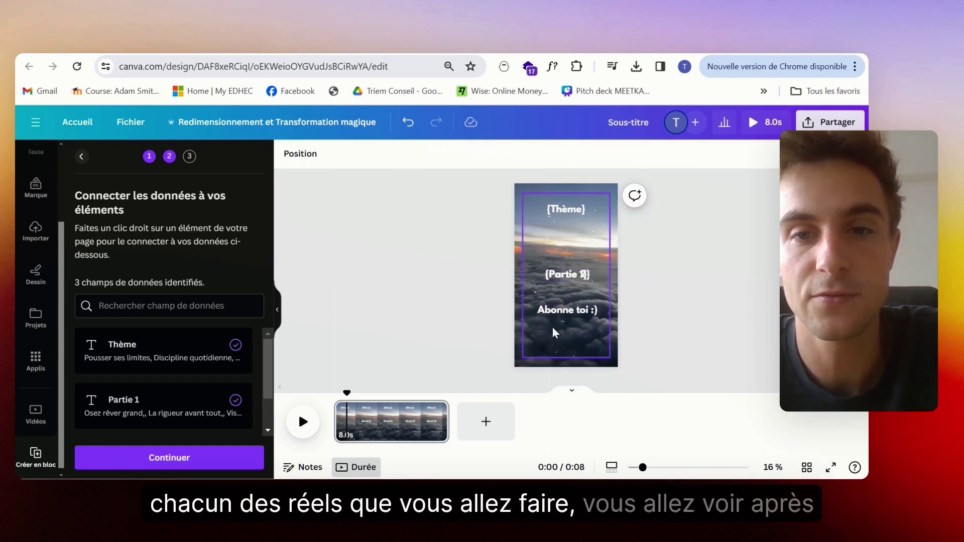
left_click_drag(560, 313, 561, 279)
left_click(468, 300)
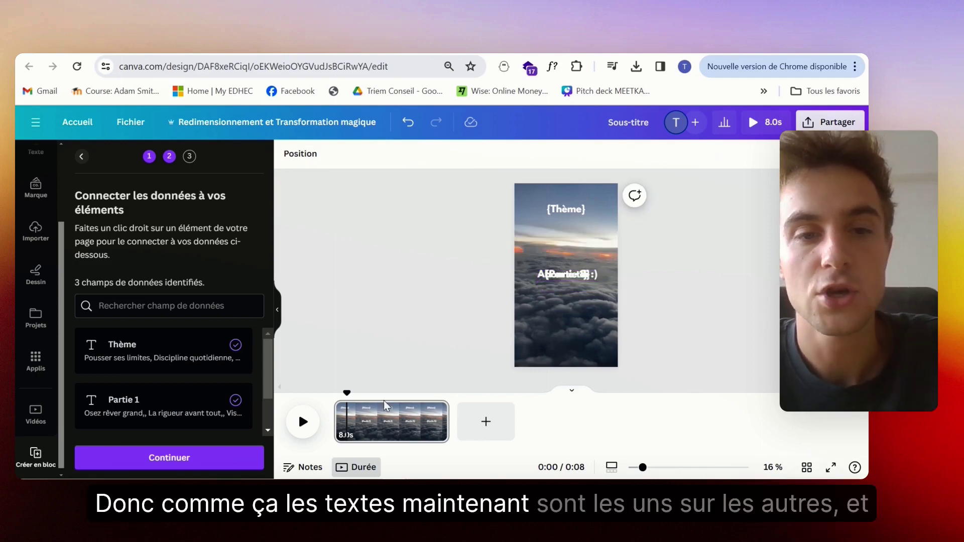
Play the video from the start to check how the stacked text blocks replace one another.
left_click(333, 397)
left_click(310, 424)
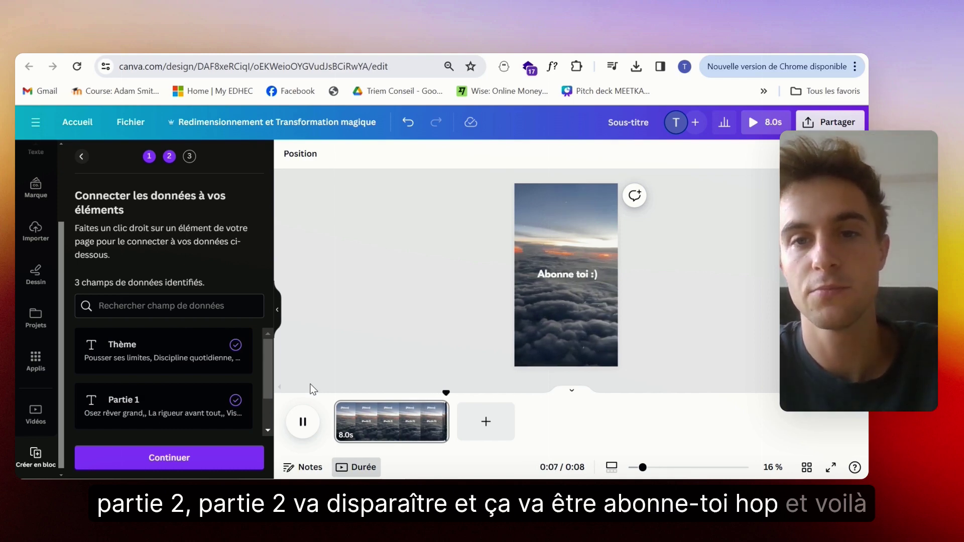
left_click(577, 275)
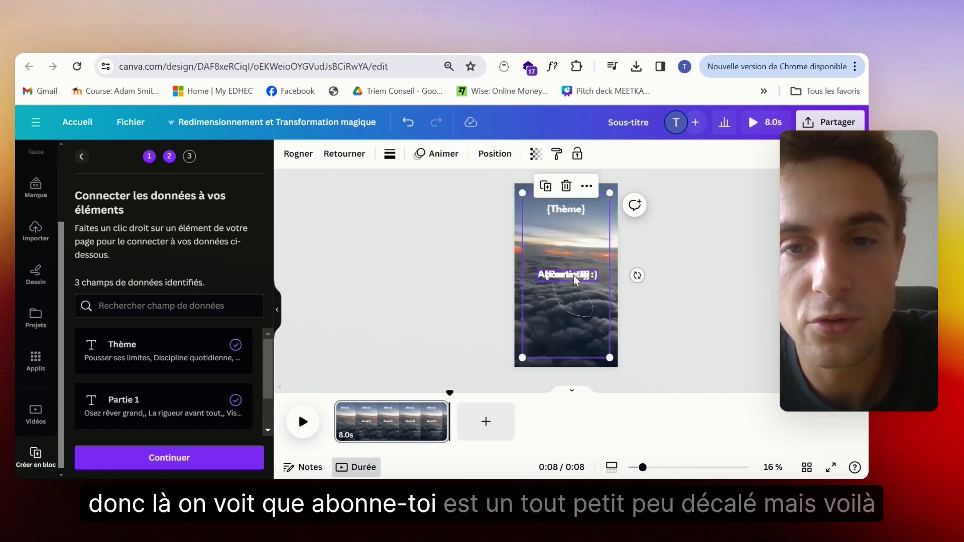
left_click(432, 352)
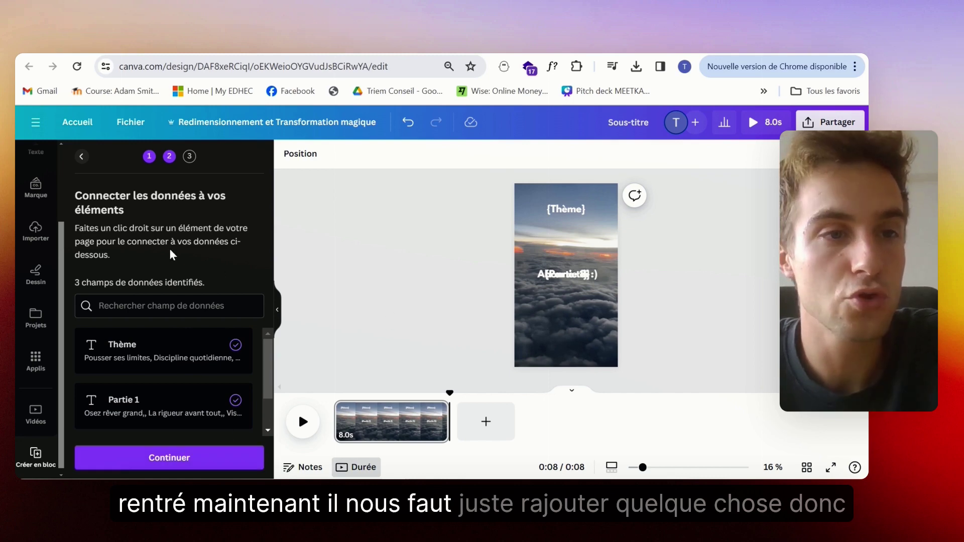
Preview the uploaded Most Epic Music audio file and add it to the timeline beneath the video page.
left_click(23, 244)
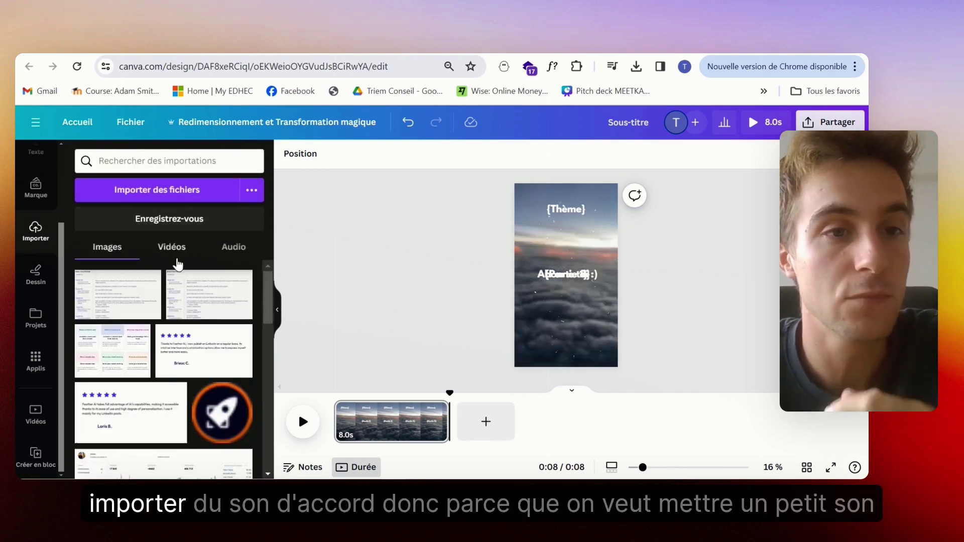
left_click(235, 249)
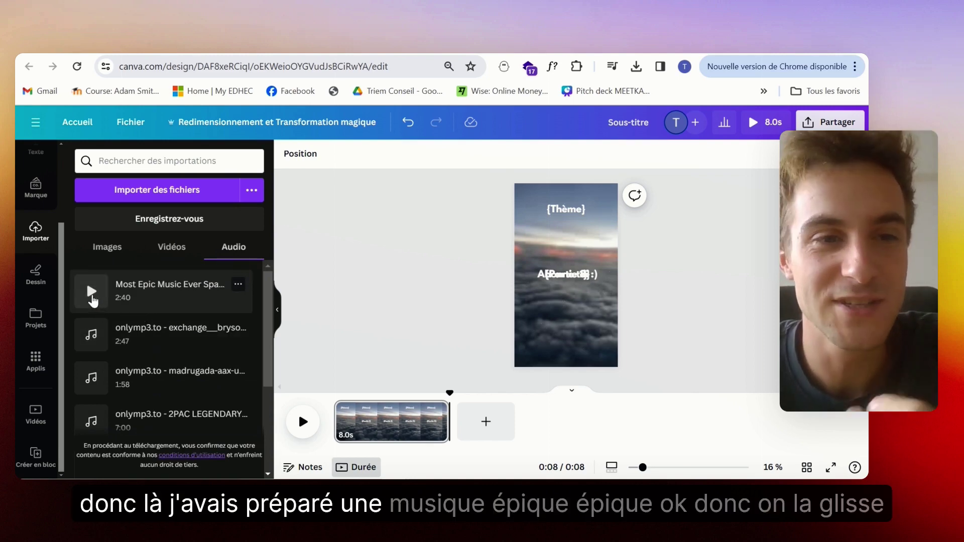
left_click(91, 292)
key("XF86AudioLowerVolume")
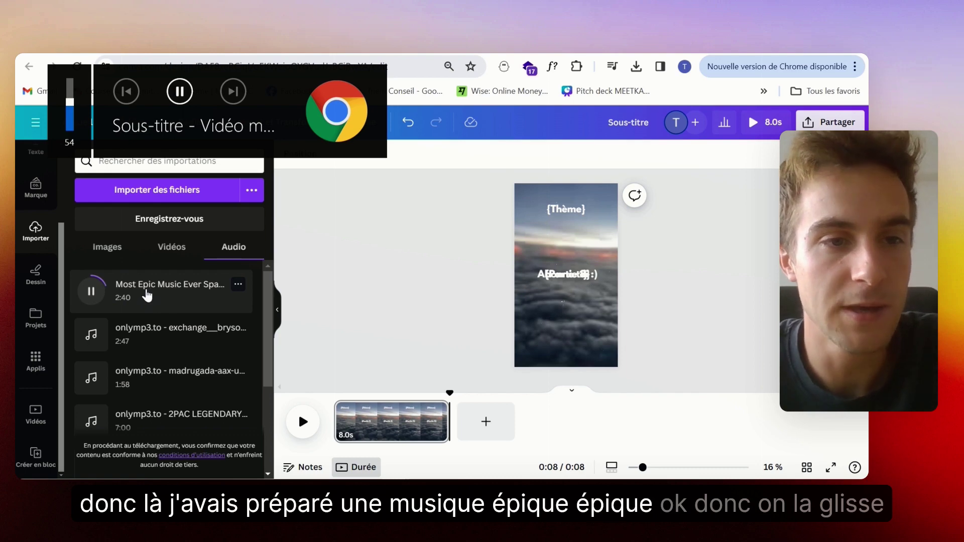
left_click_drag(147, 296, 341, 435)
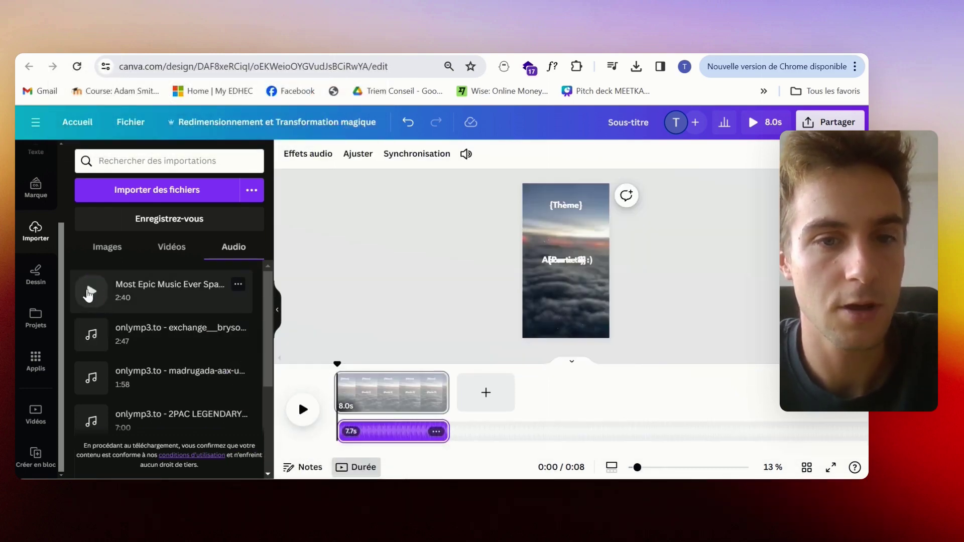
Shift the music clip on the timeline so it spans the full 8.0 s video with the wanted passage, and play it back.
left_click(303, 409)
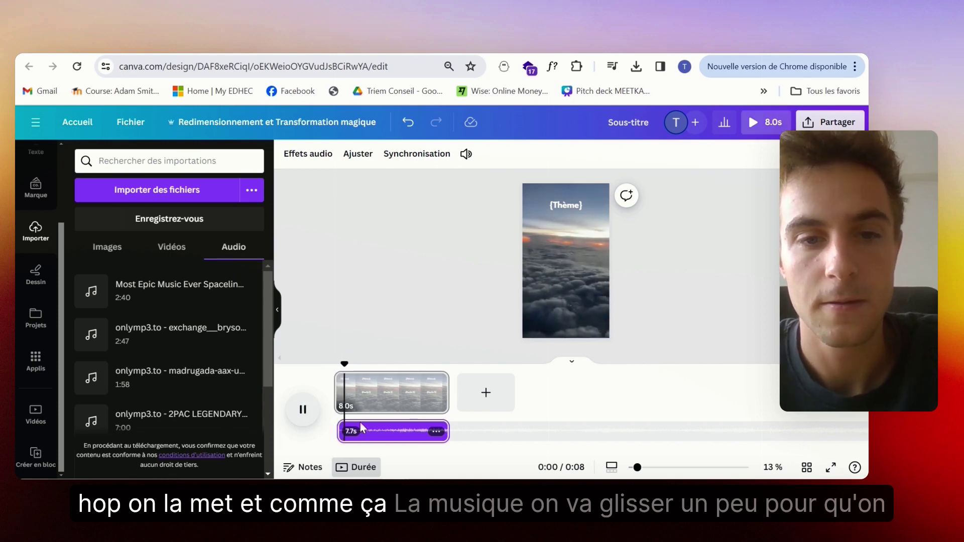
left_click_drag(362, 428, 393, 436)
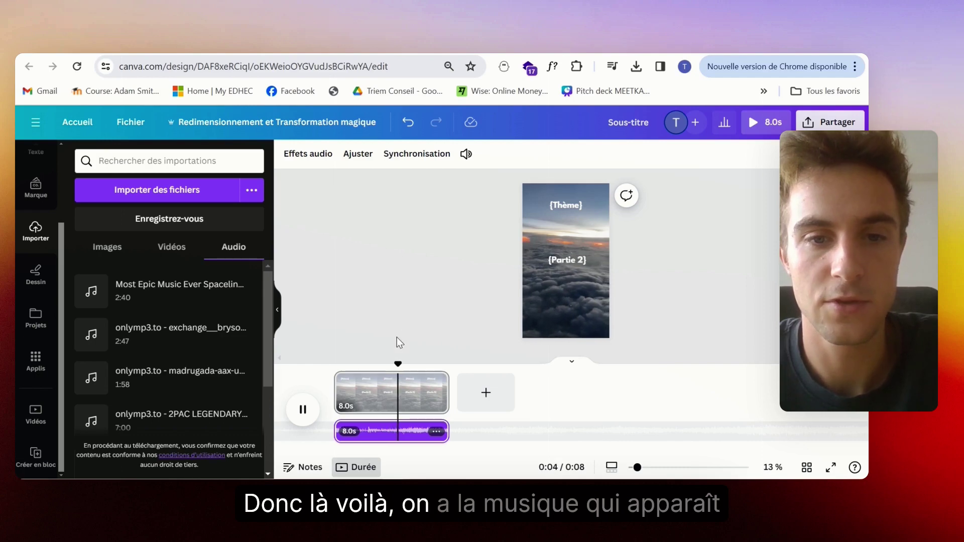
left_click_drag(407, 432, 359, 438)
left_click(291, 415)
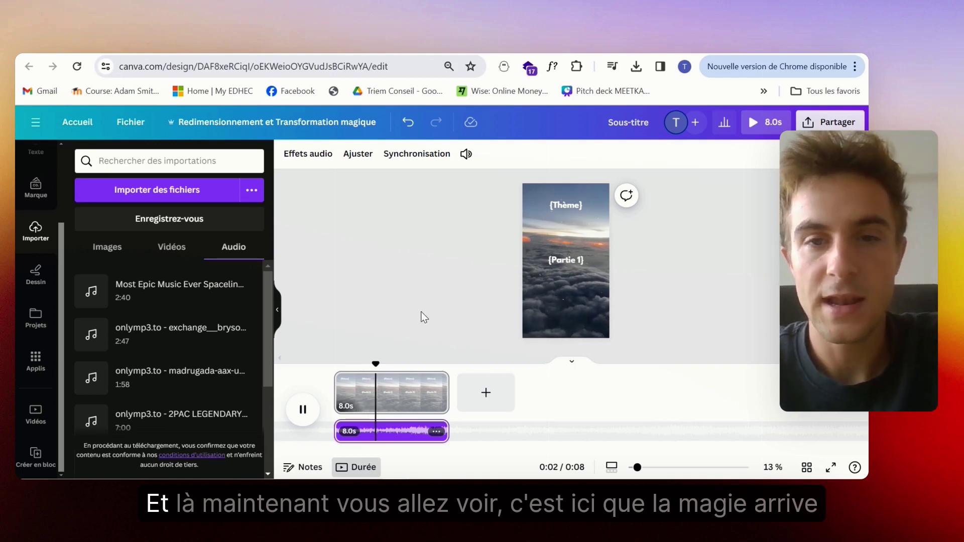
Return to the bulk creation, continue with the connected data, and generate 21 designs with all rows selected.
scroll(151, 372, "down", 3)
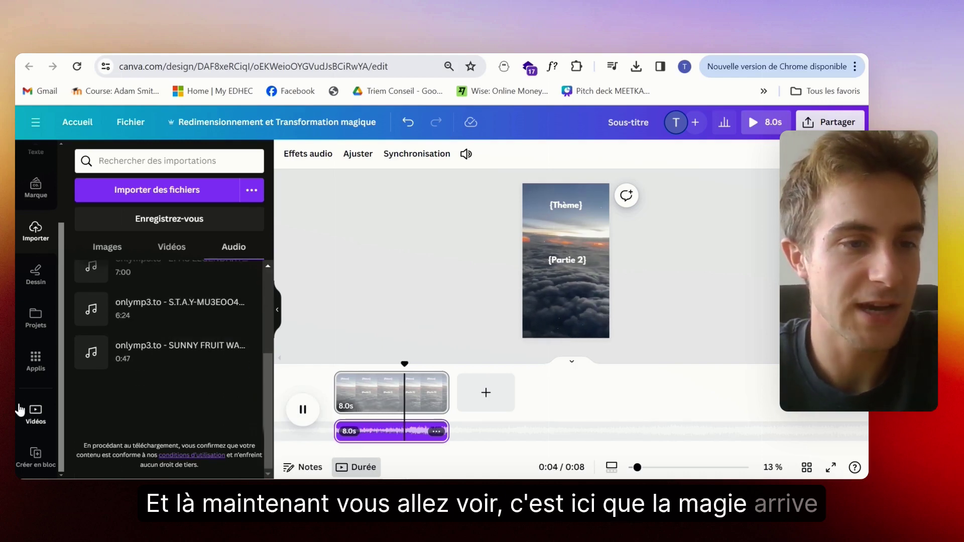
left_click(35, 456)
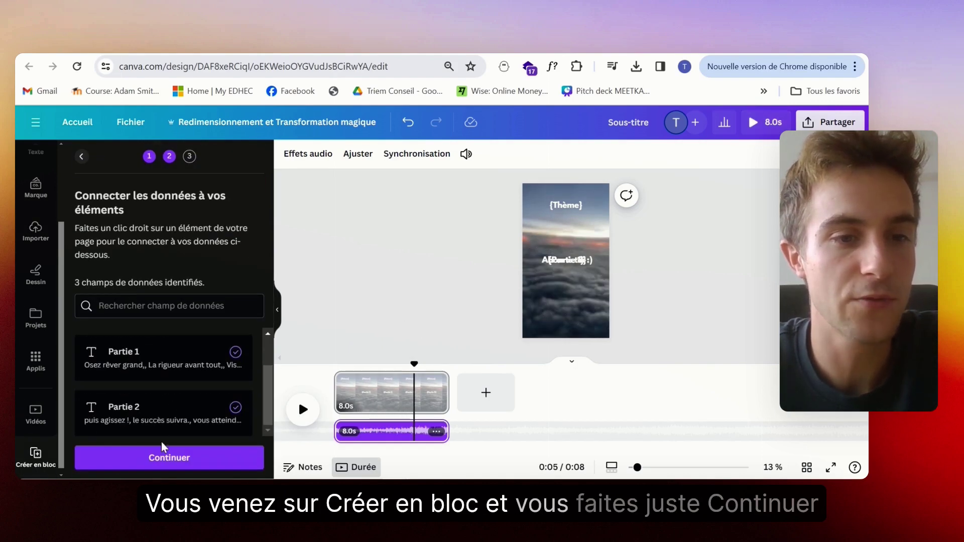
left_click(162, 456)
scroll(156, 382, "down", 5)
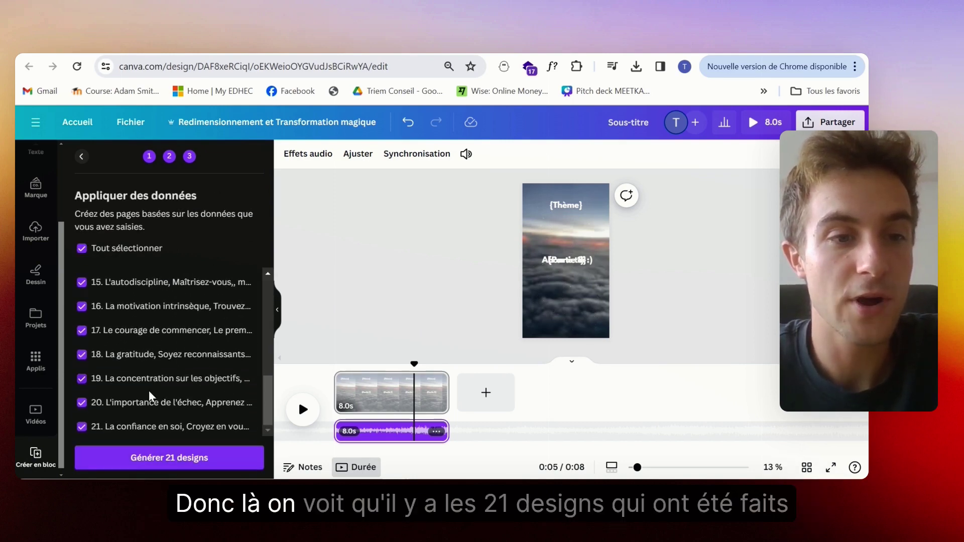
scroll(156, 376, "up", 7)
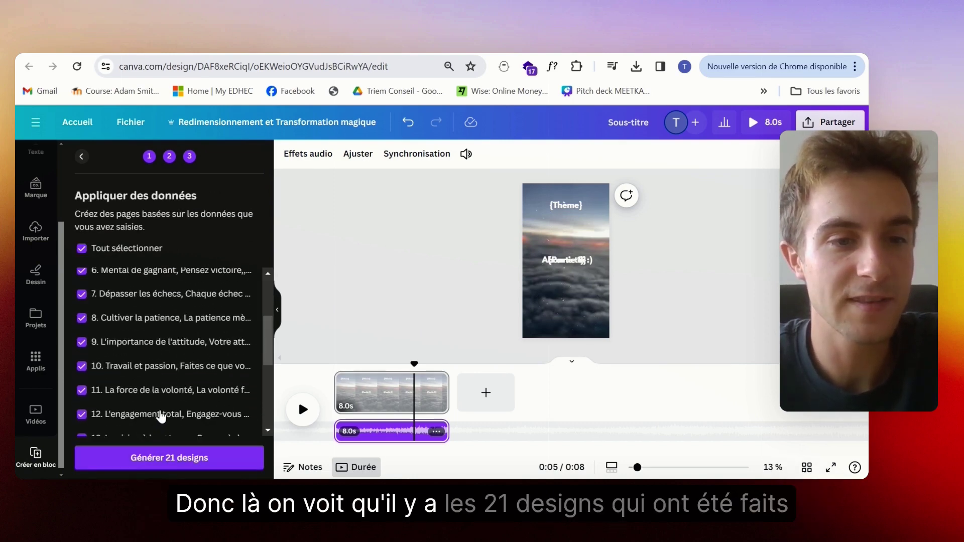
left_click(170, 458)
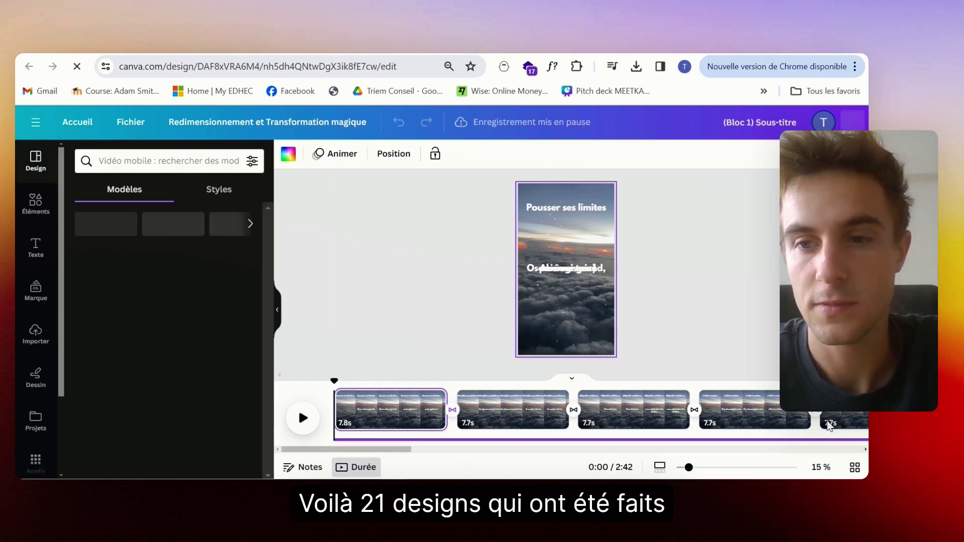
Play the generated videos full screen to review their themes and quotes, then close the preview.
left_click(831, 467)
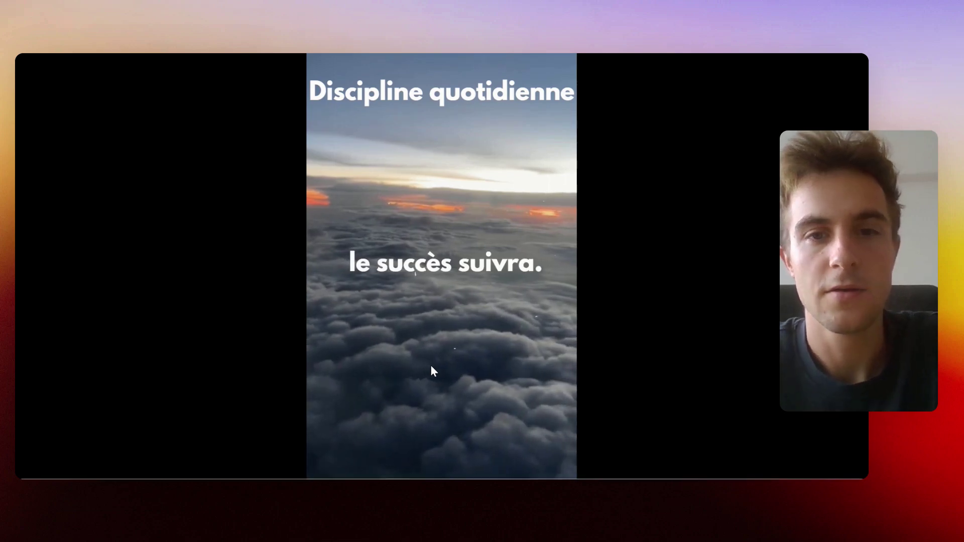
key("Escape")
left_click(439, 296)
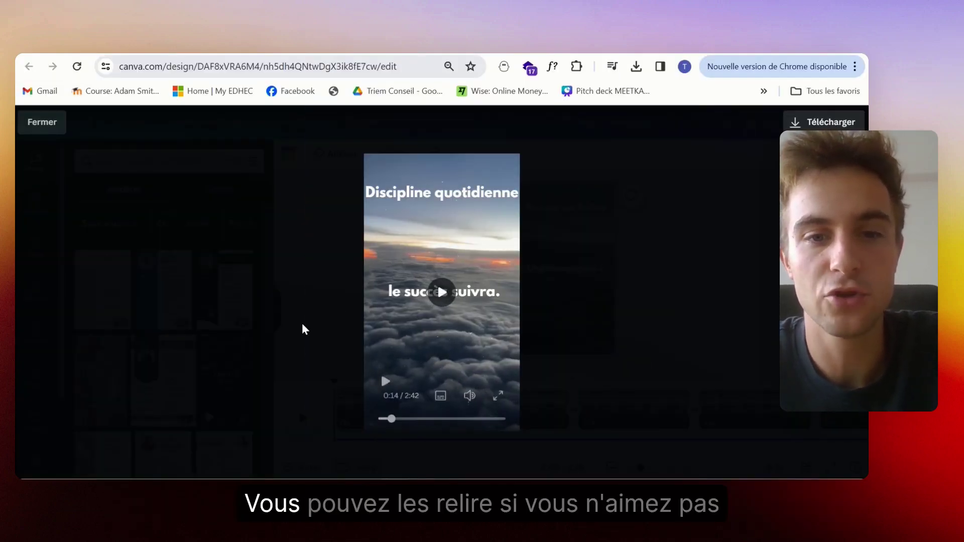
key("Escape")
Go further along the generated timeline to the Mental de gagnant page and inspect its text blocks.
left_click_drag(383, 454, 496, 446)
left_click(452, 424)
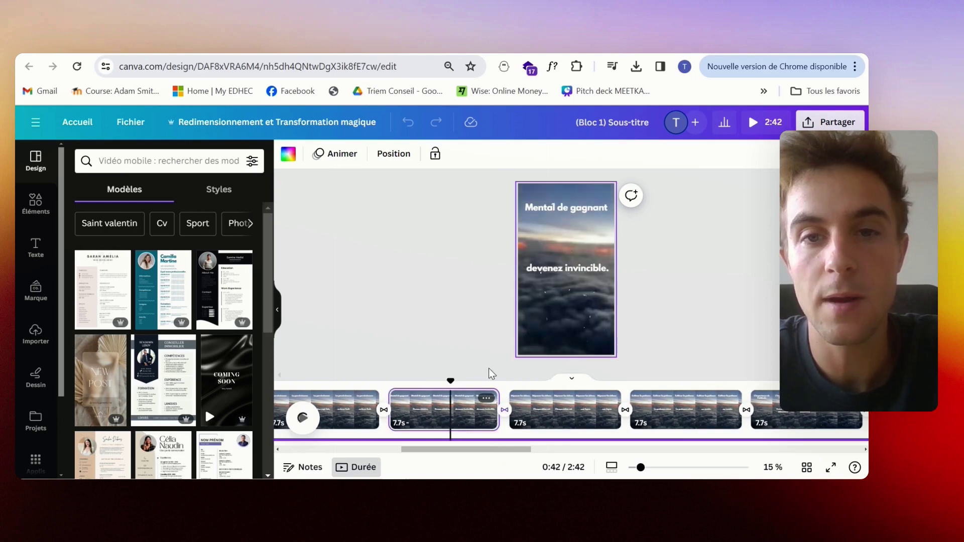
left_click(574, 268)
left_click(467, 271)
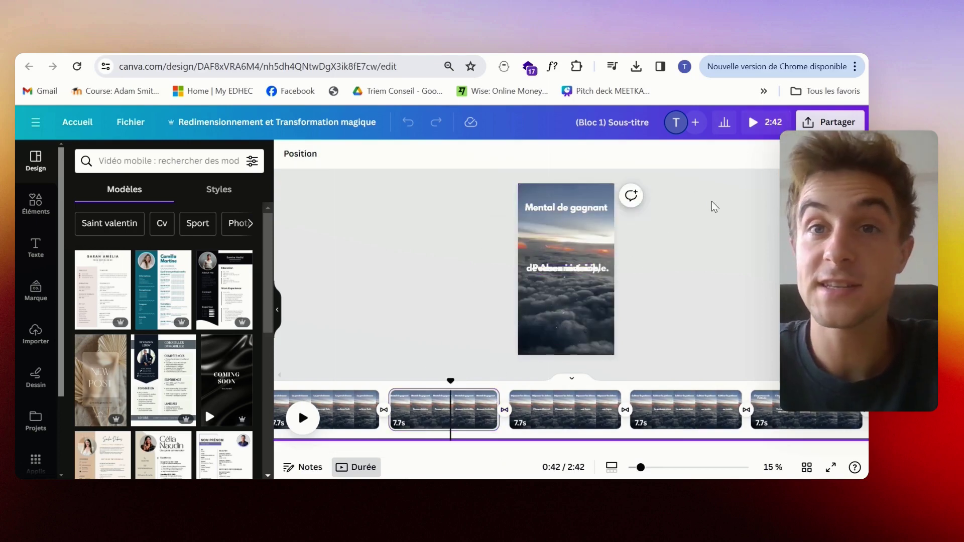
Download all 21 pages as MP4 videos at 1,080 px (HD), with each page in a separate file.
left_click(834, 125)
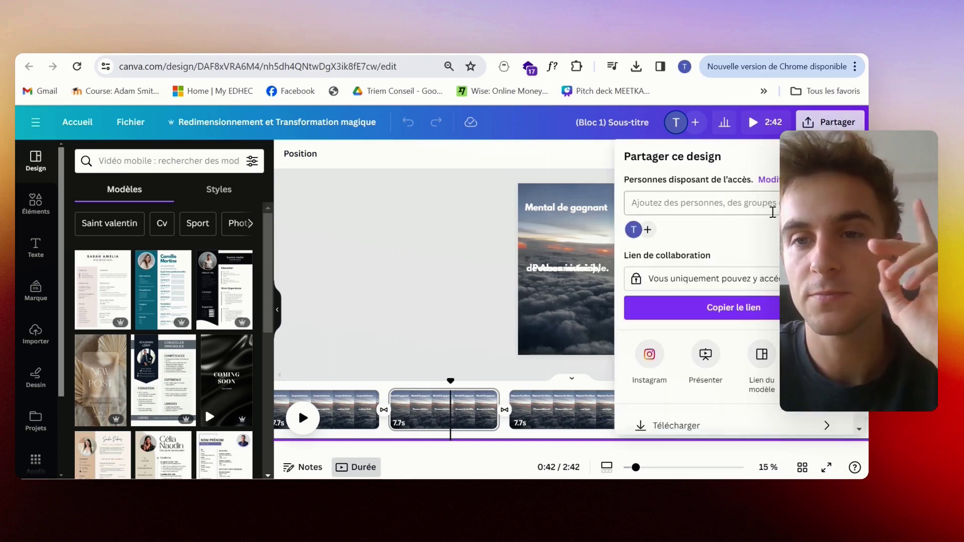
scroll(703, 301, "down", 2)
left_click(657, 329)
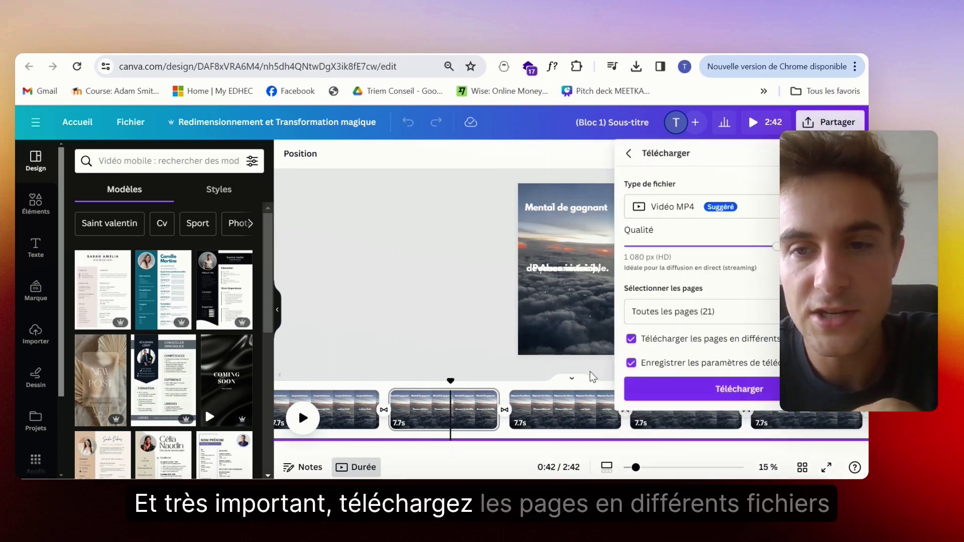
left_click(689, 389)
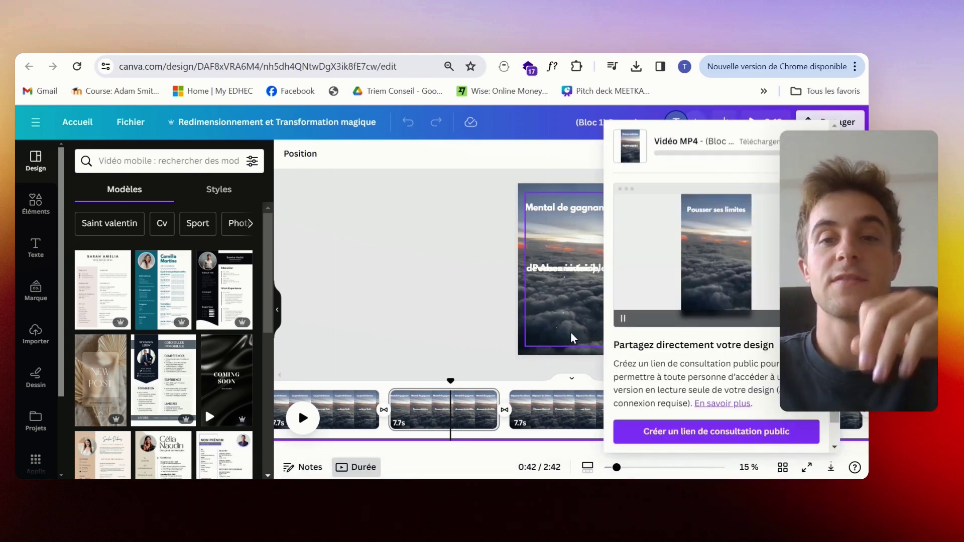